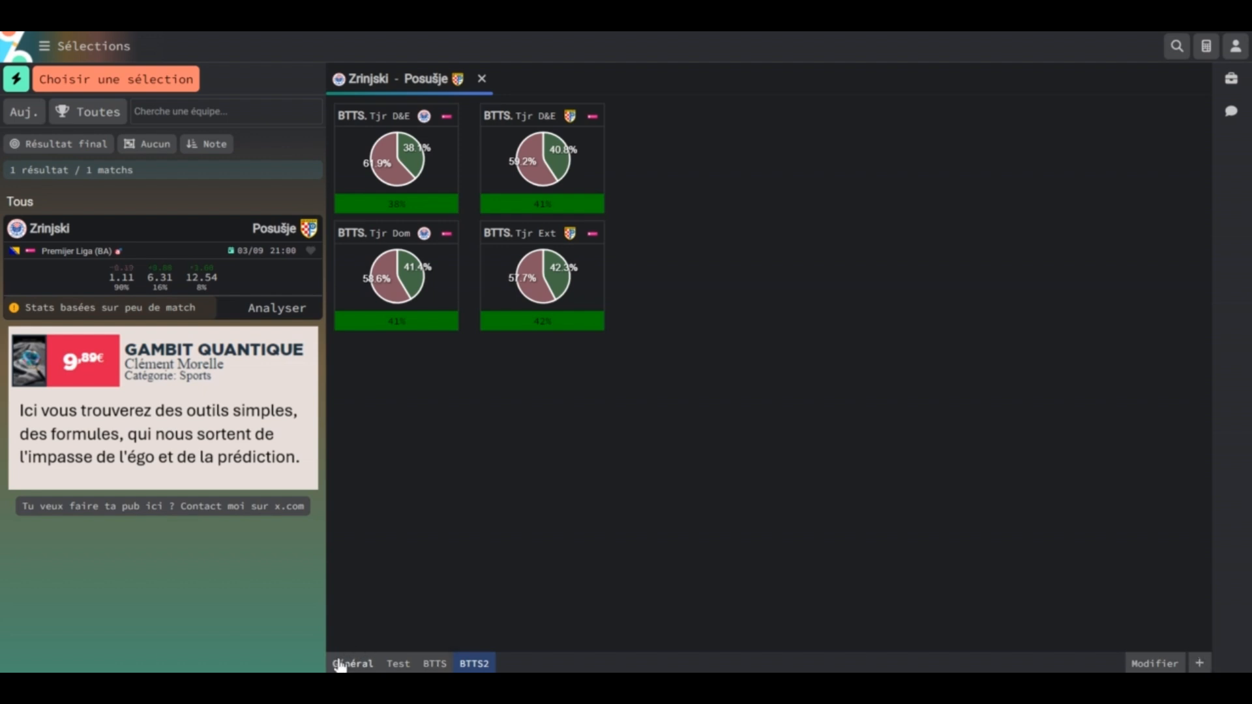
Step: Look through the existing Test, BTTS and BTTS2 perspectives for the Zrinjski - Posušje match
click(398, 663)
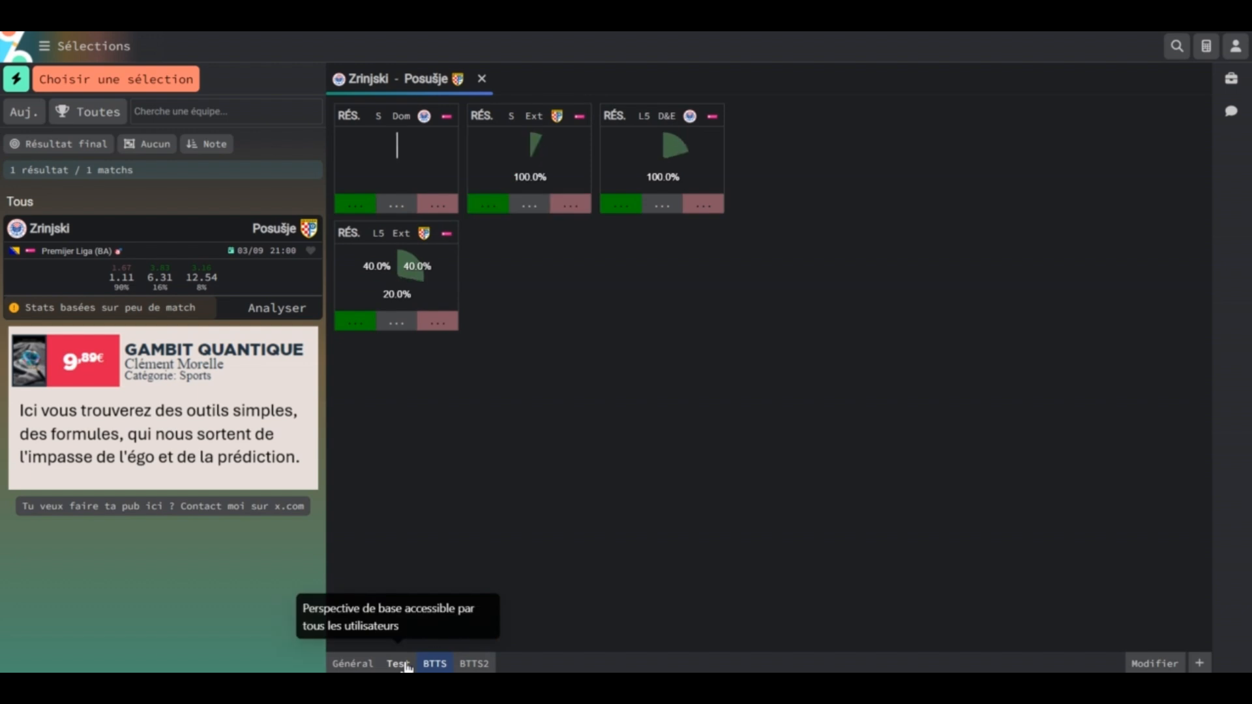
click(367, 663)
click(434, 663)
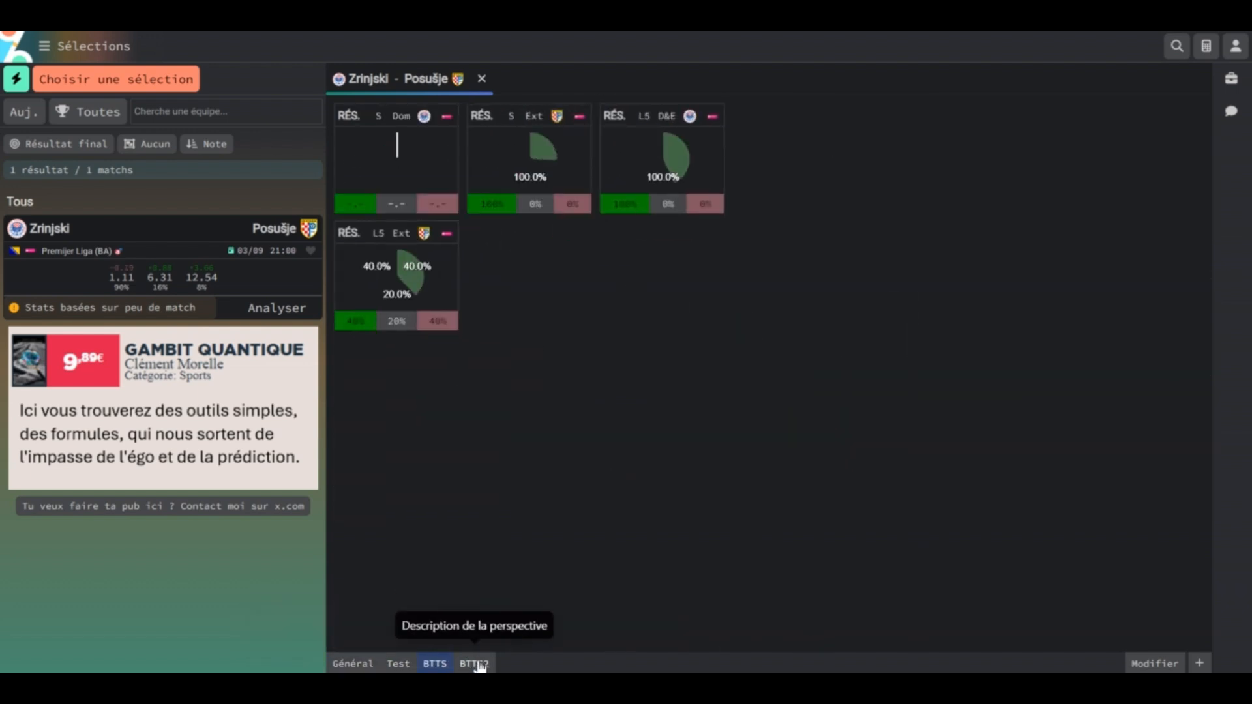
click(475, 663)
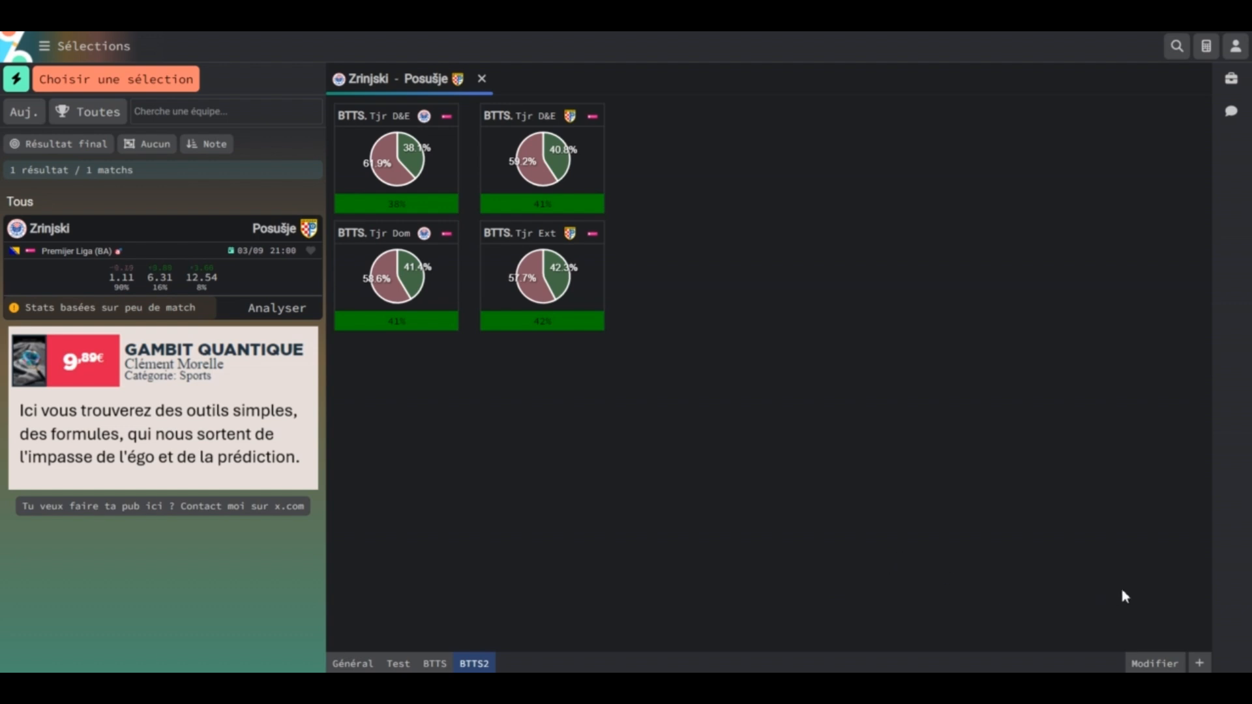
Step: Create a new perspective named Démo and open it
click(1200, 665)
key(ctrl+a)
text(Démo)
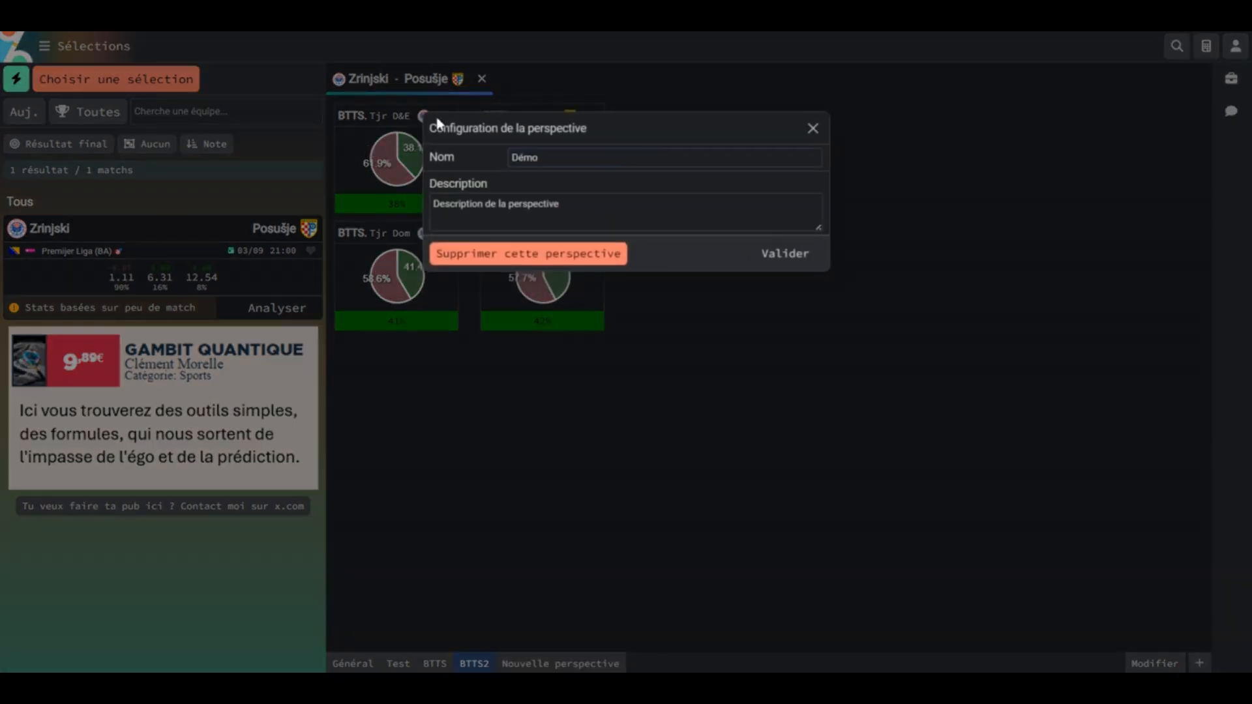
click(782, 259)
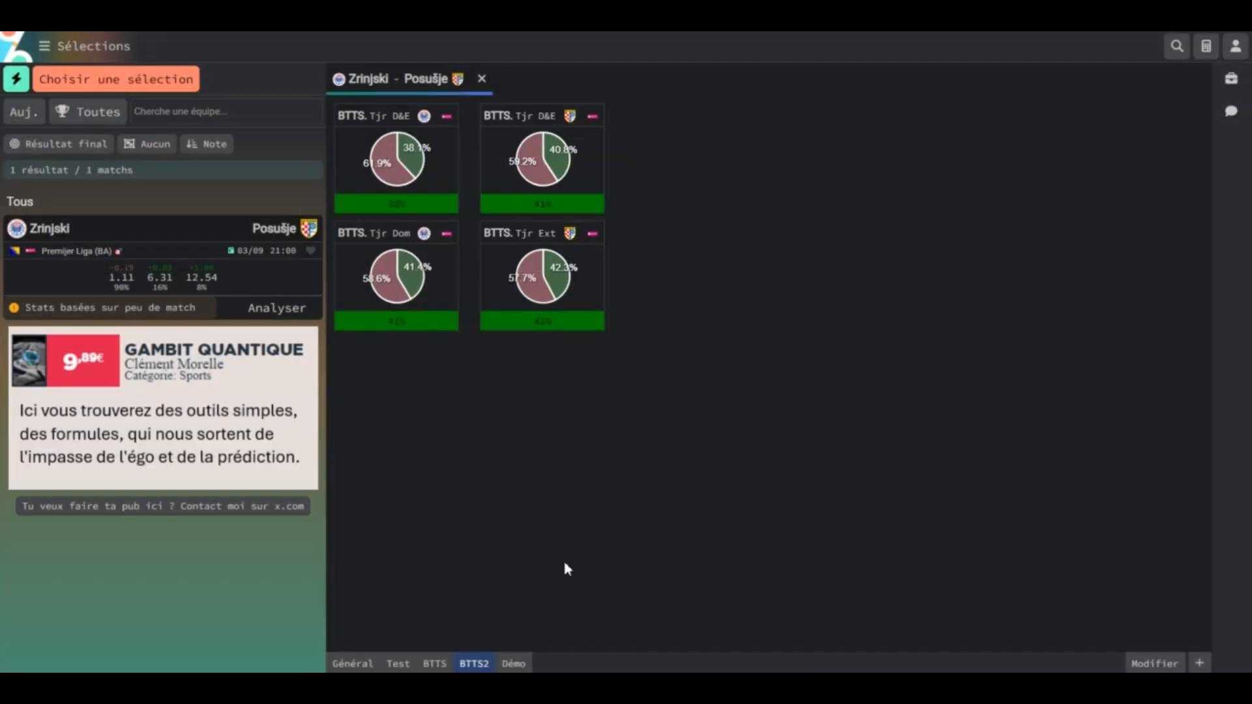
click(514, 664)
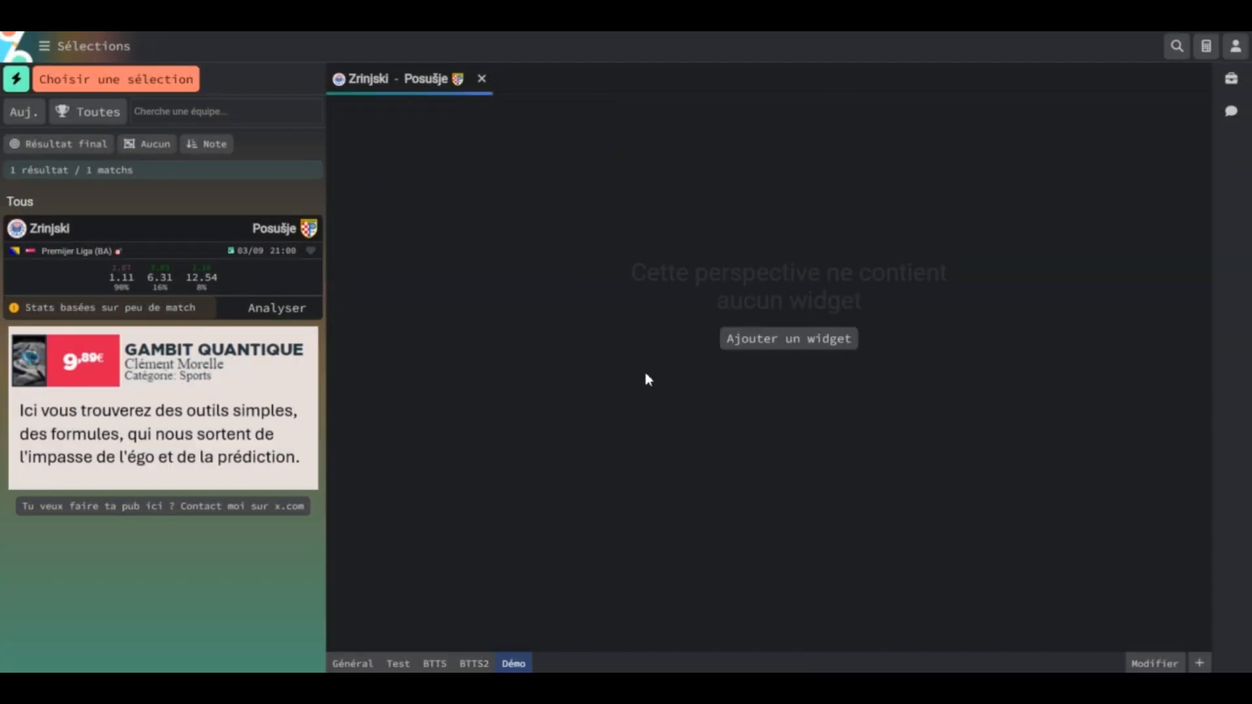
Step: Add the Matchs similaires widget from the widget store to the empty Démo perspective
click(790, 349)
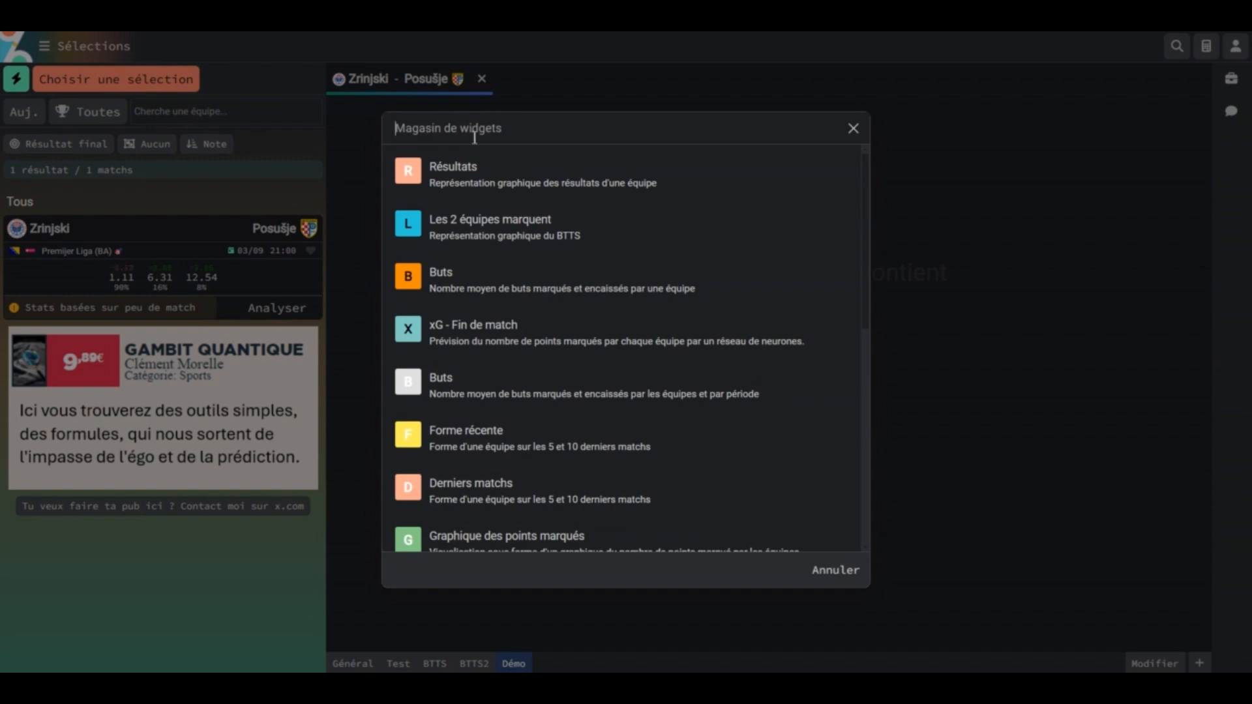
scroll(670, 272, down, 7)
scroll(665, 285, up, 7)
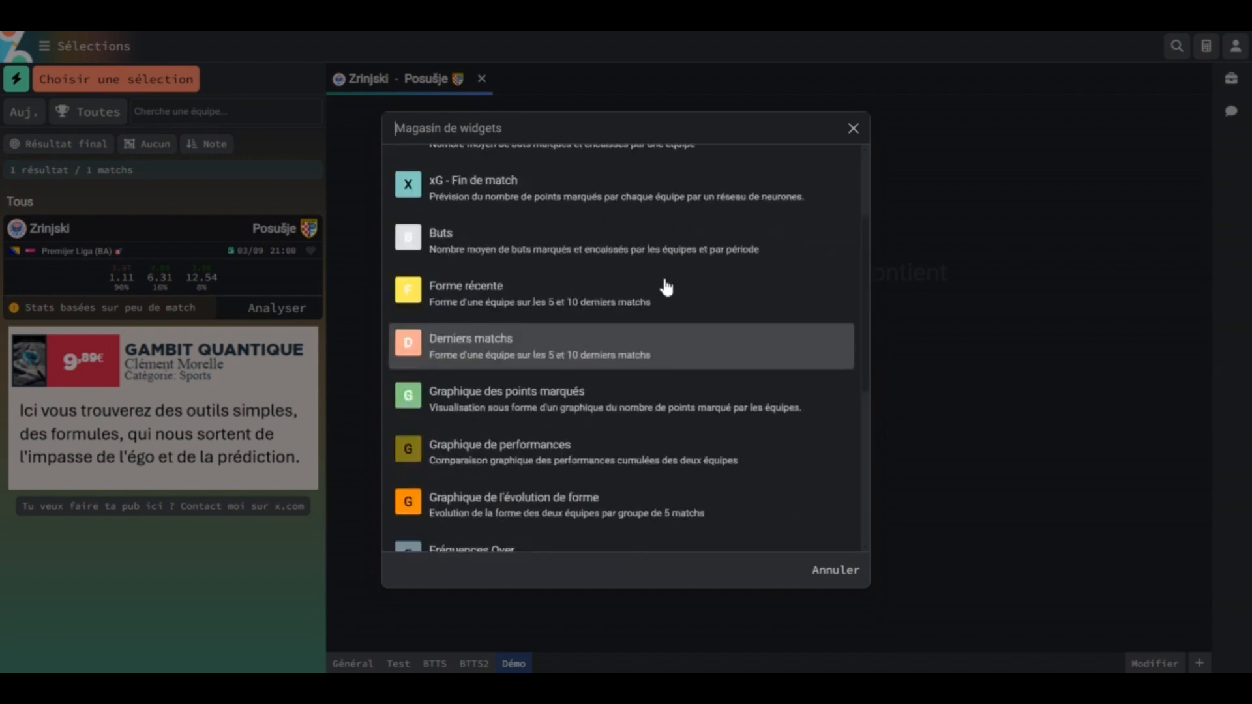
scroll(562, 294, down, 8)
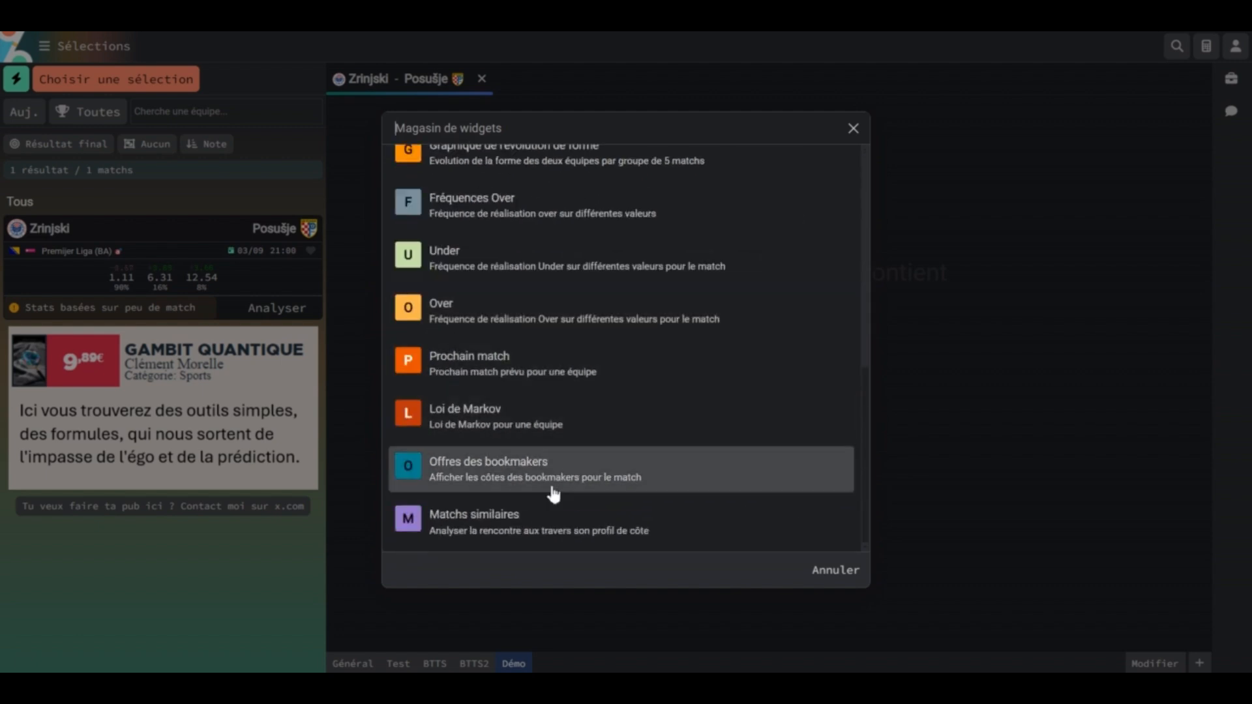
click(508, 525)
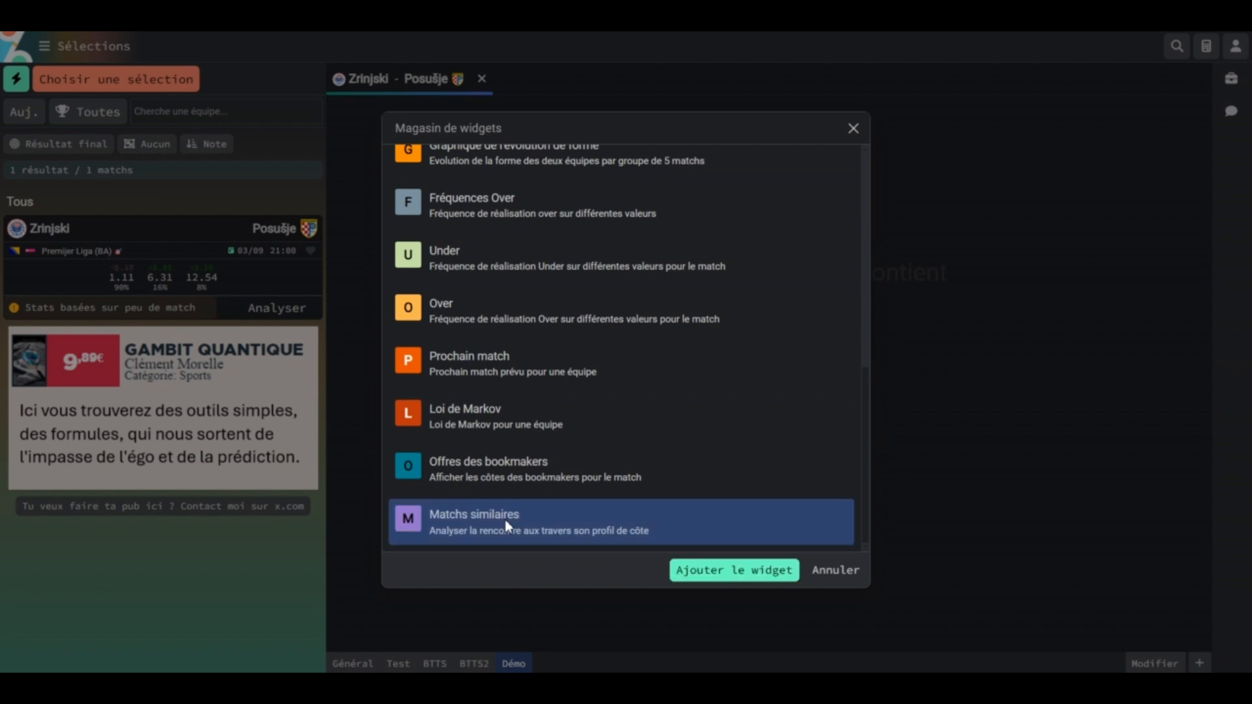
click(721, 574)
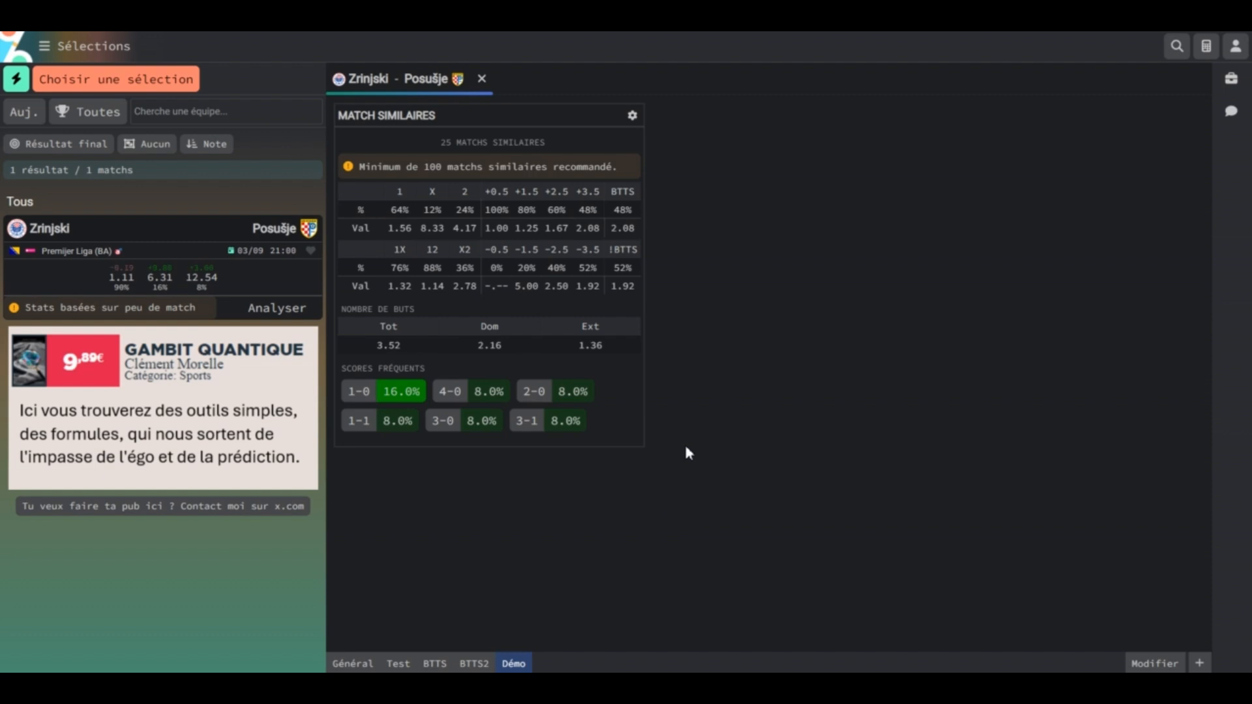
Step: Examine the similar-match criteria in the Zrinjski - Posušje match card, then collapse the card
click(150, 223)
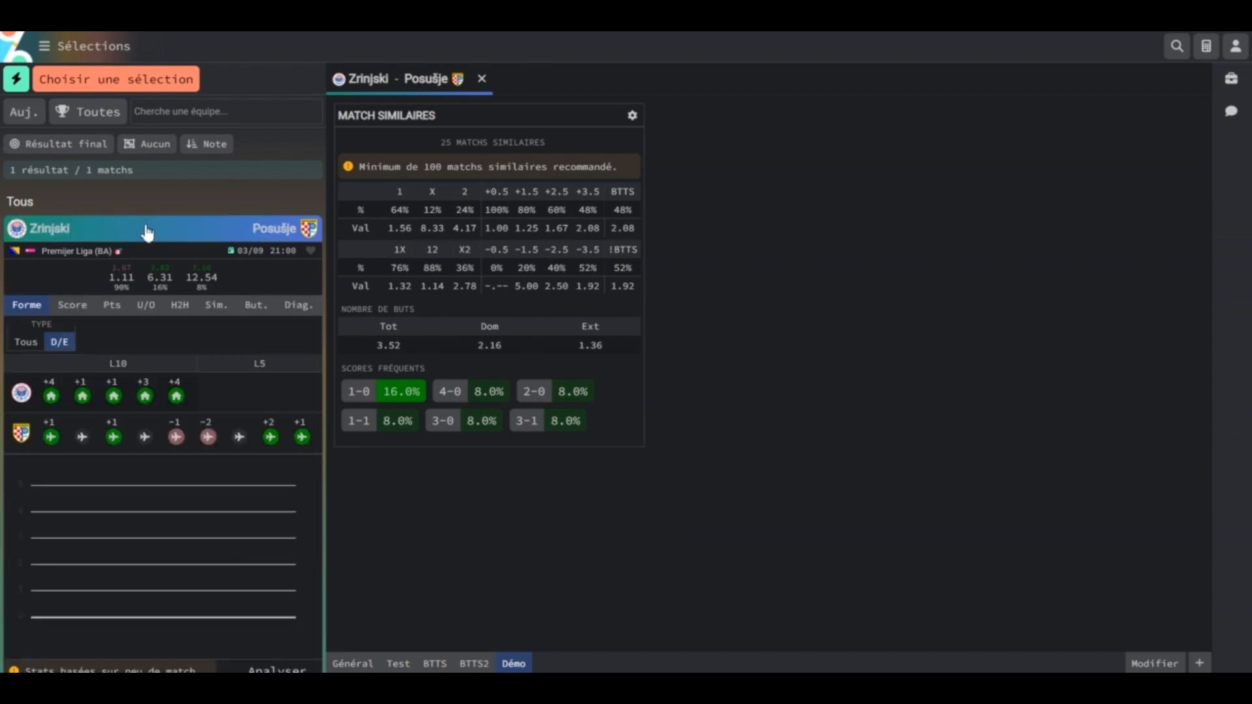
click(216, 306)
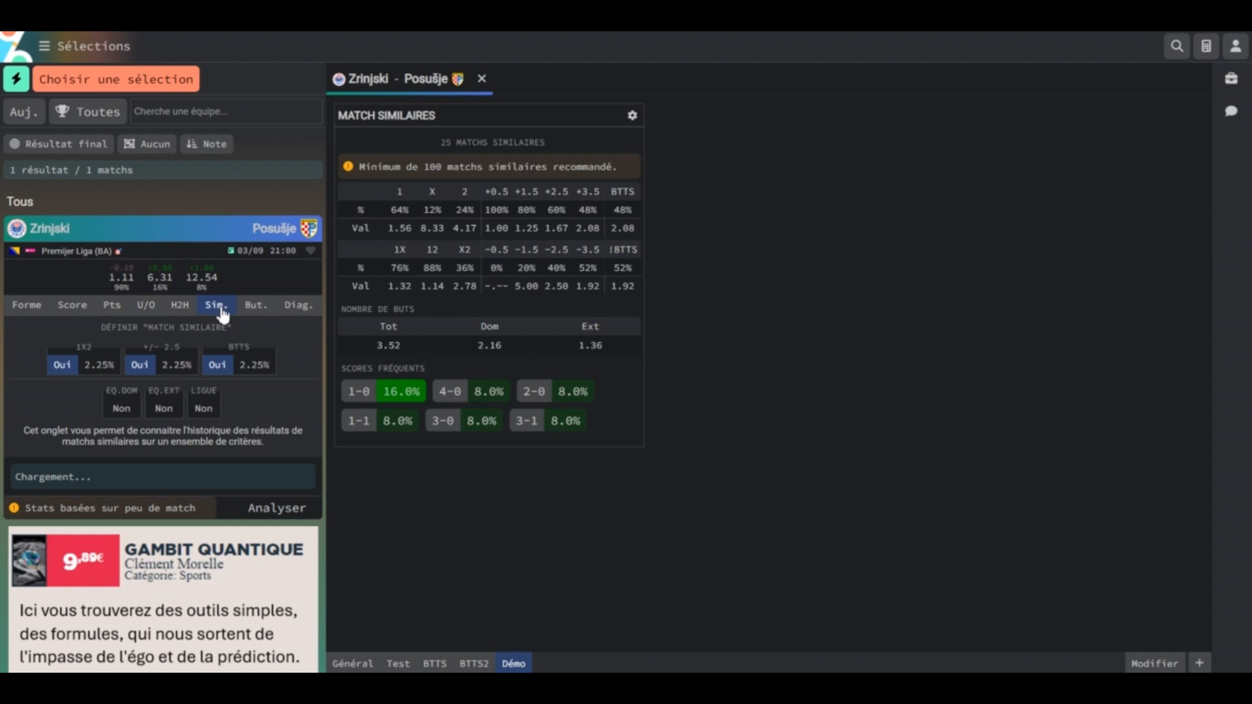
click(121, 233)
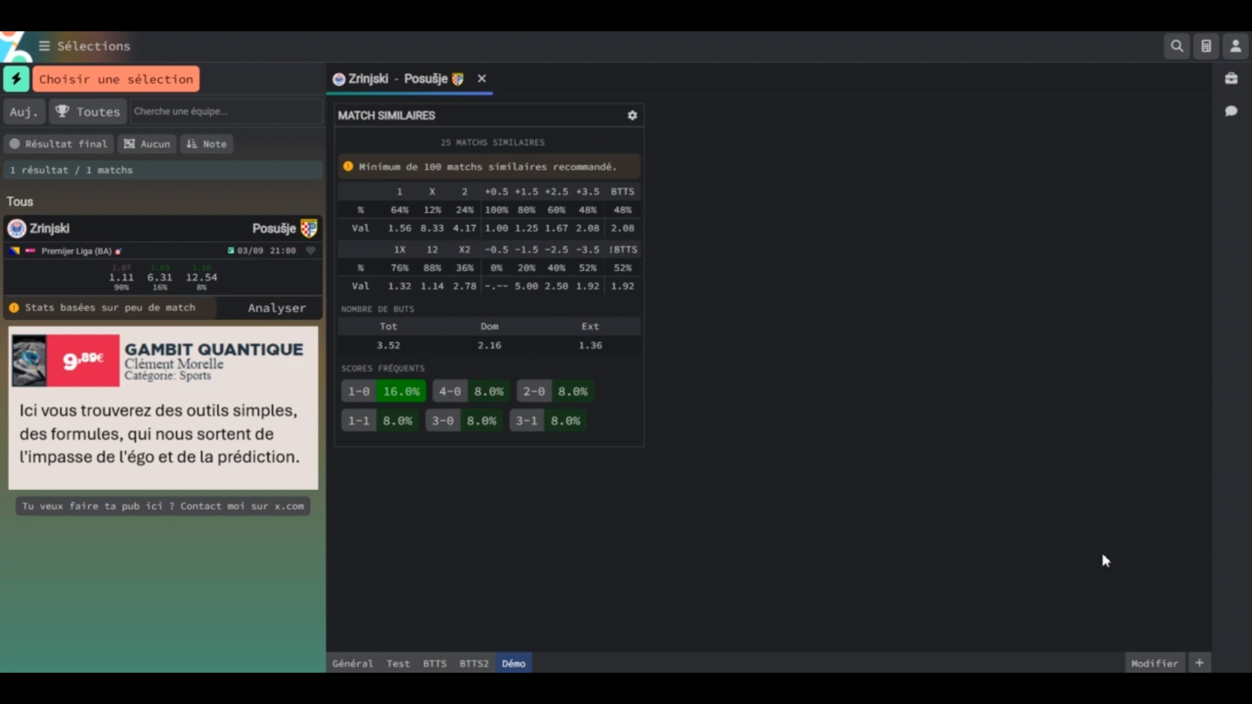
Step: Create another perspective, keeping the default name Nouvelle perspective
click(1201, 662)
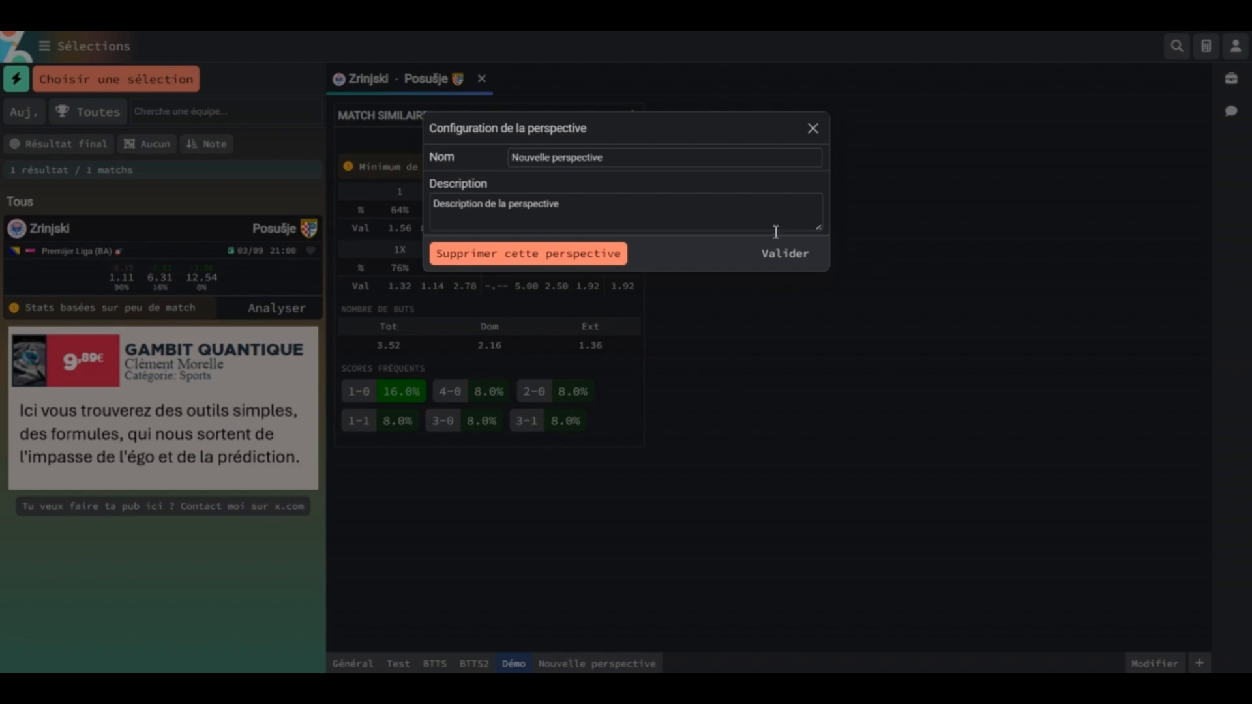
click(777, 256)
Step: Add the Les 2 équipes marquent widget to the Démo perspective and validate the layout
click(1167, 662)
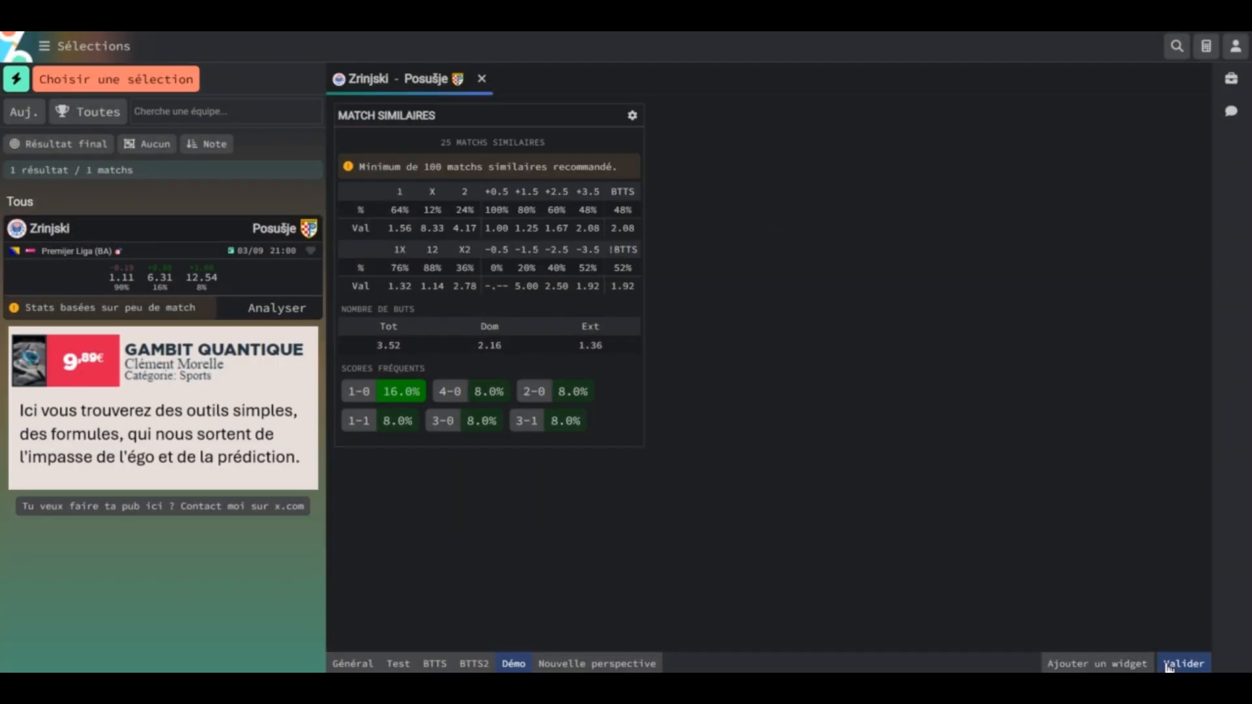
click(1105, 663)
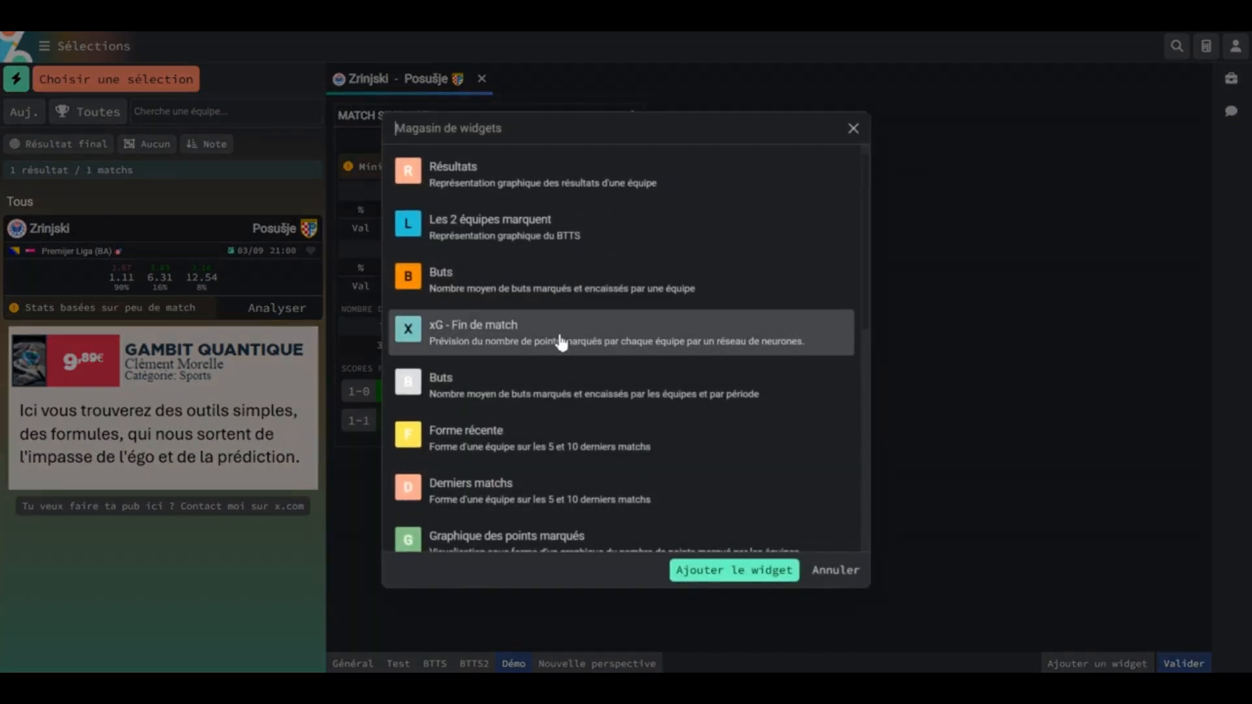
click(561, 233)
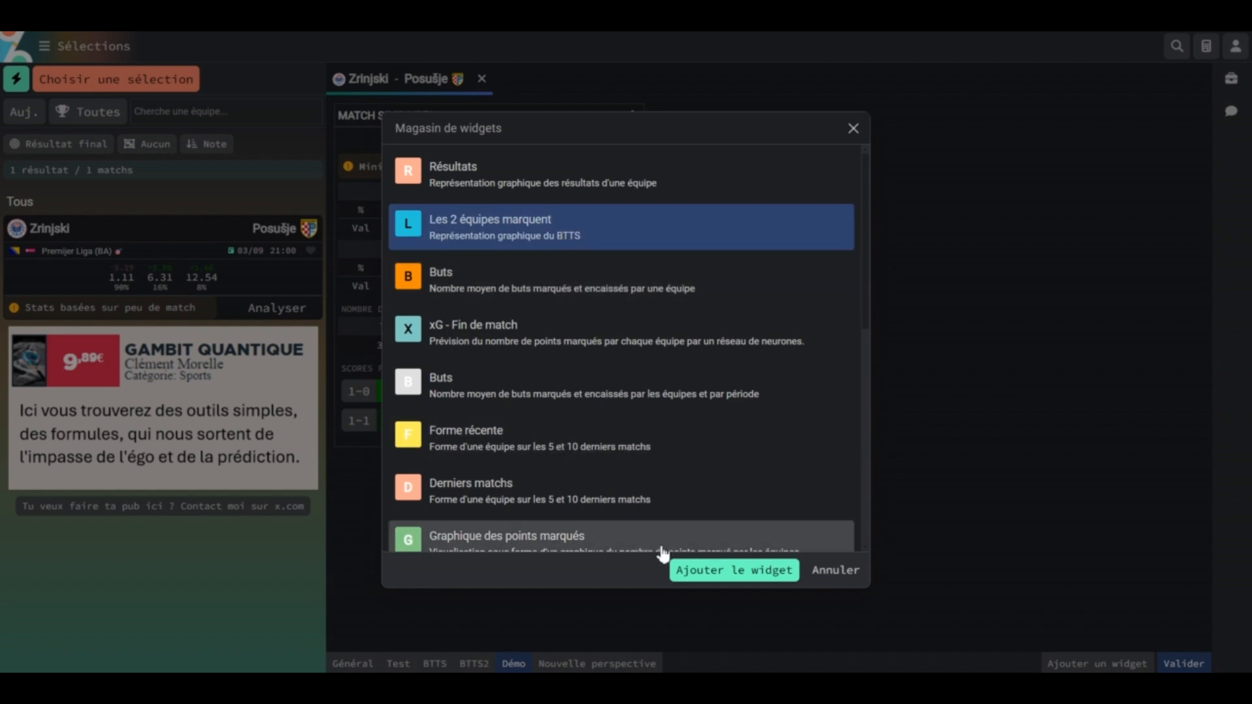
click(689, 571)
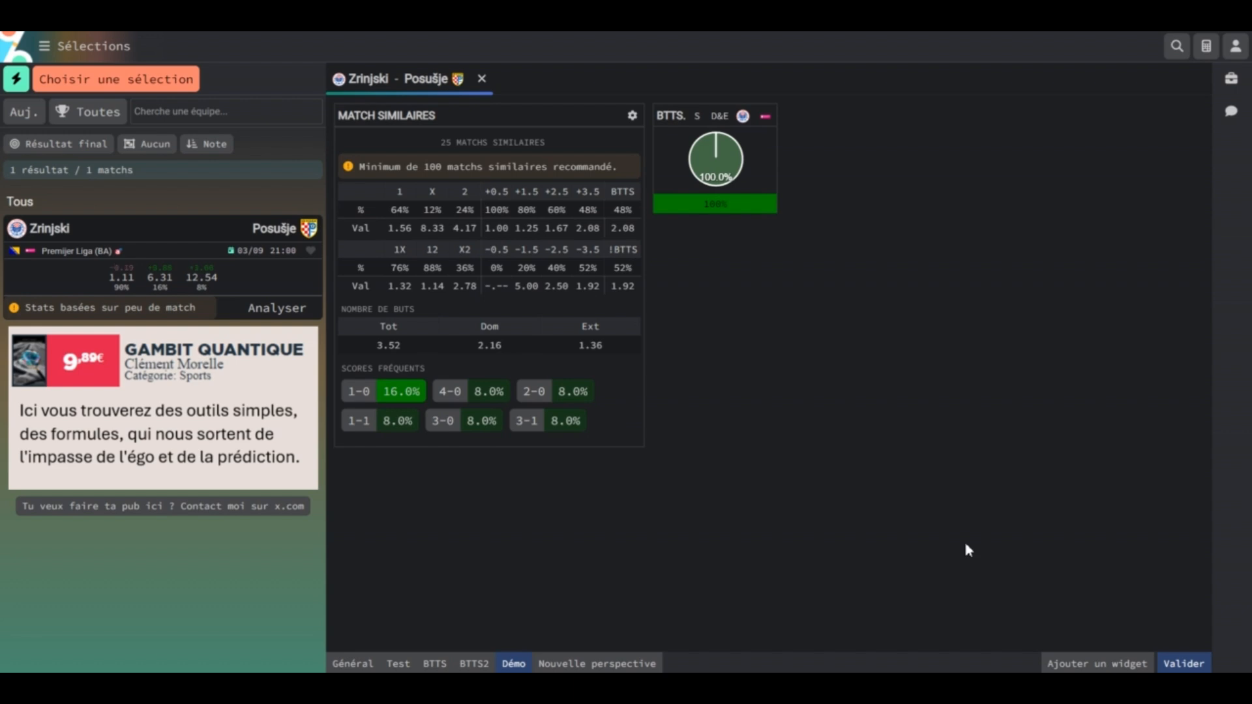
click(1184, 663)
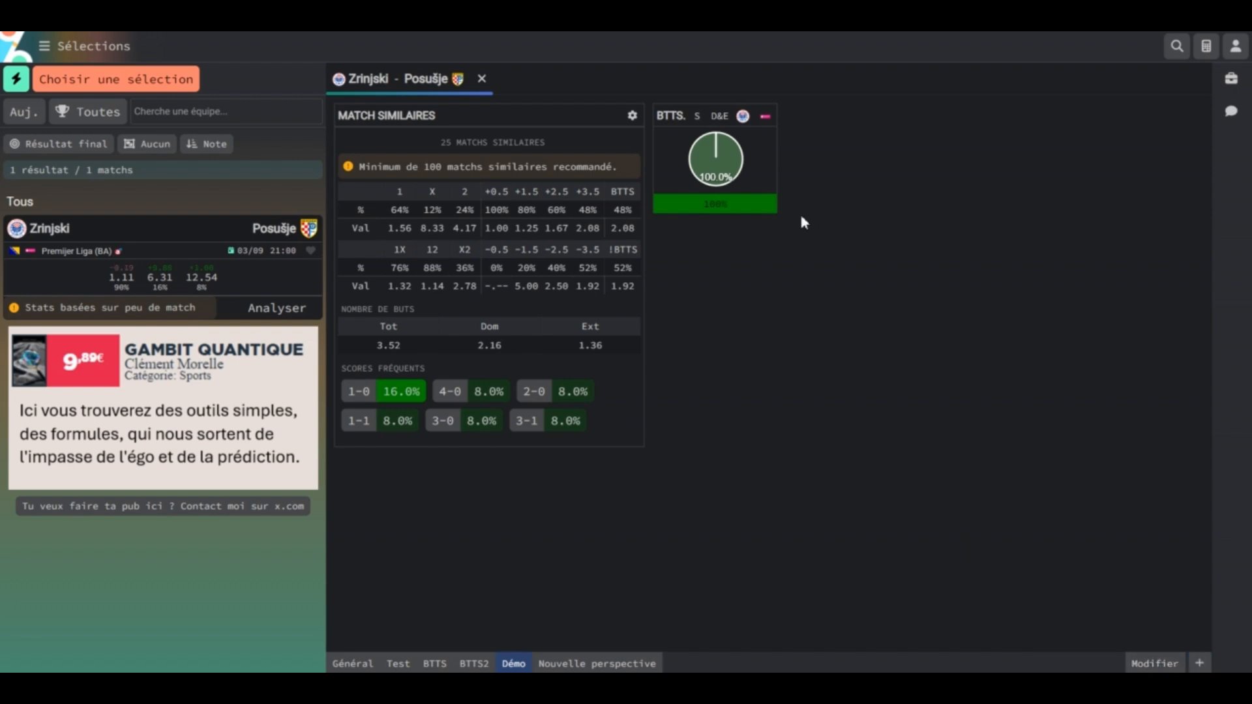
Step: Rearrange the Démo perspective so the BTTS widget comes first with Match similaires directly beside it, and validate the layout
click(1152, 663)
drag(587, 118, 1004, 119)
drag(665, 465, 455, 225)
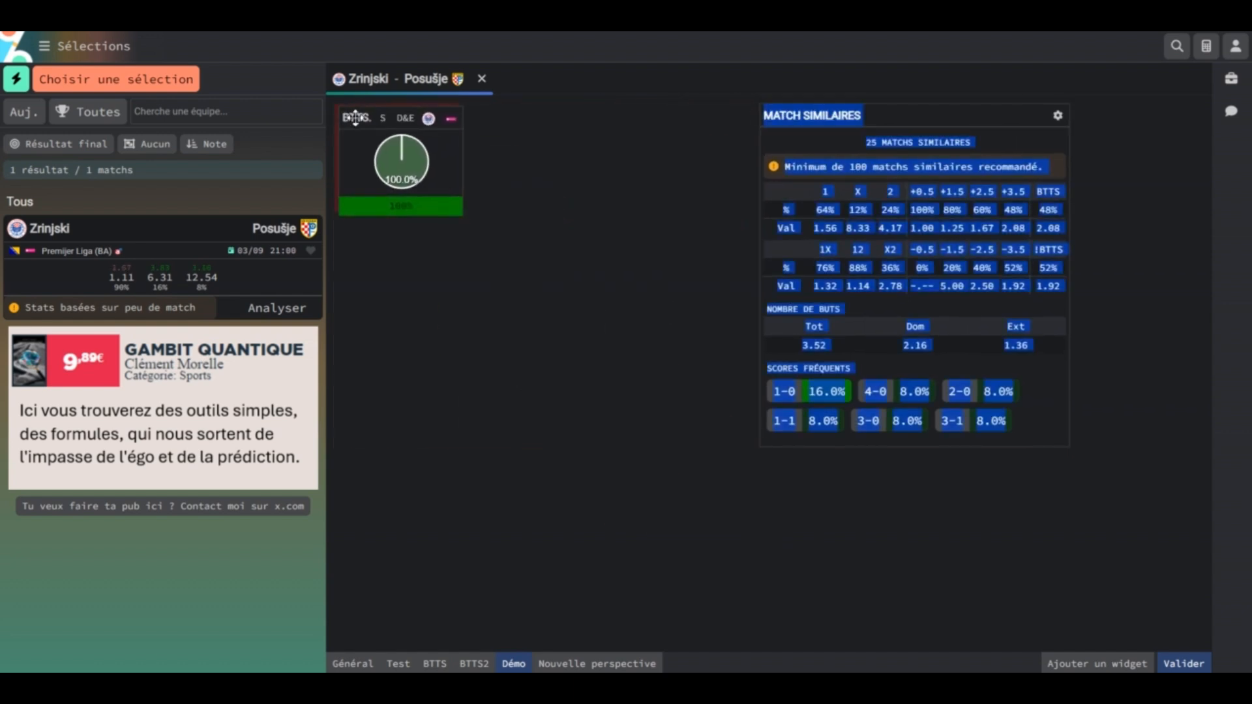
drag(857, 115, 567, 105)
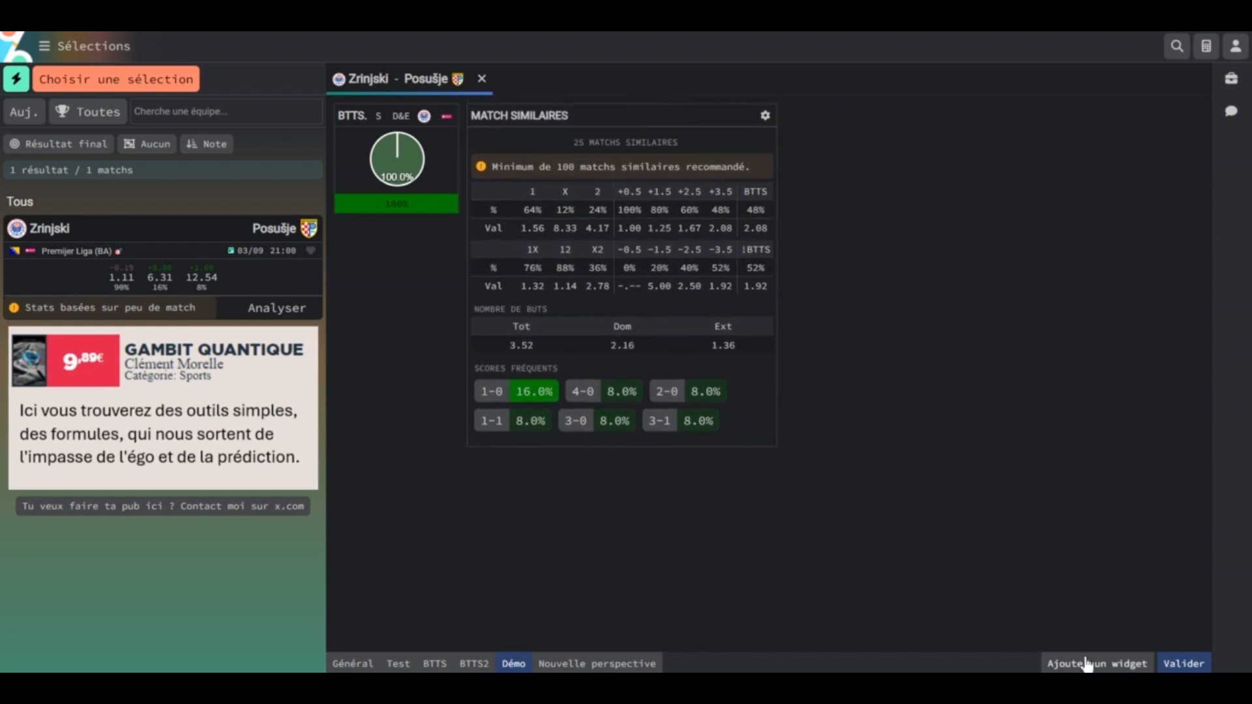
click(1183, 664)
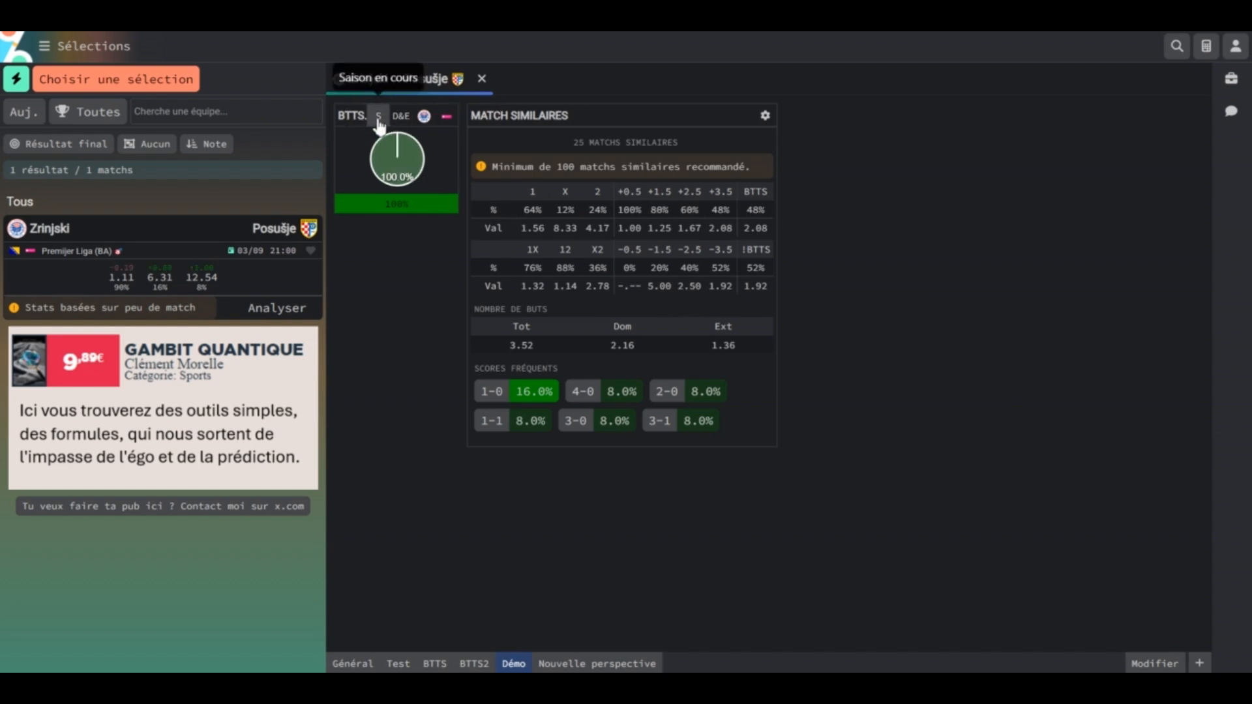
Step: Configure the BTTS widget with Equipe set to Extérieur, Lieu to Domicile and Période to Depuis toujours
click(425, 115)
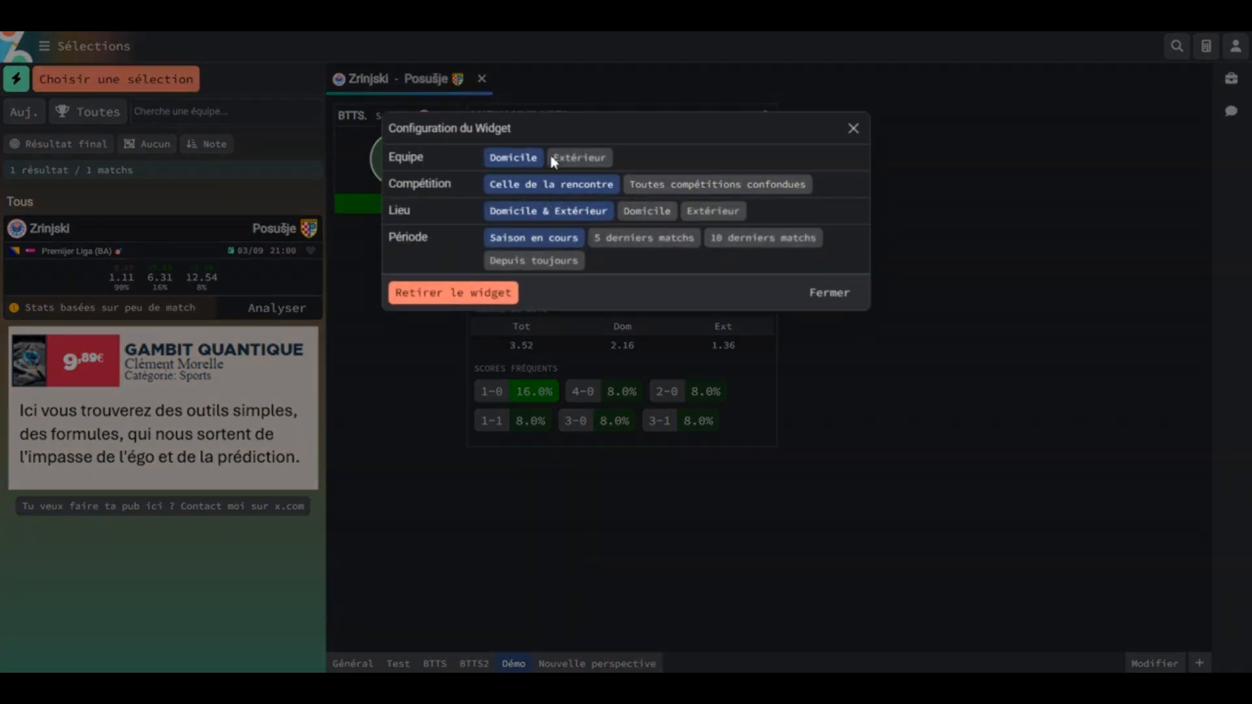
click(588, 163)
click(520, 163)
click(581, 160)
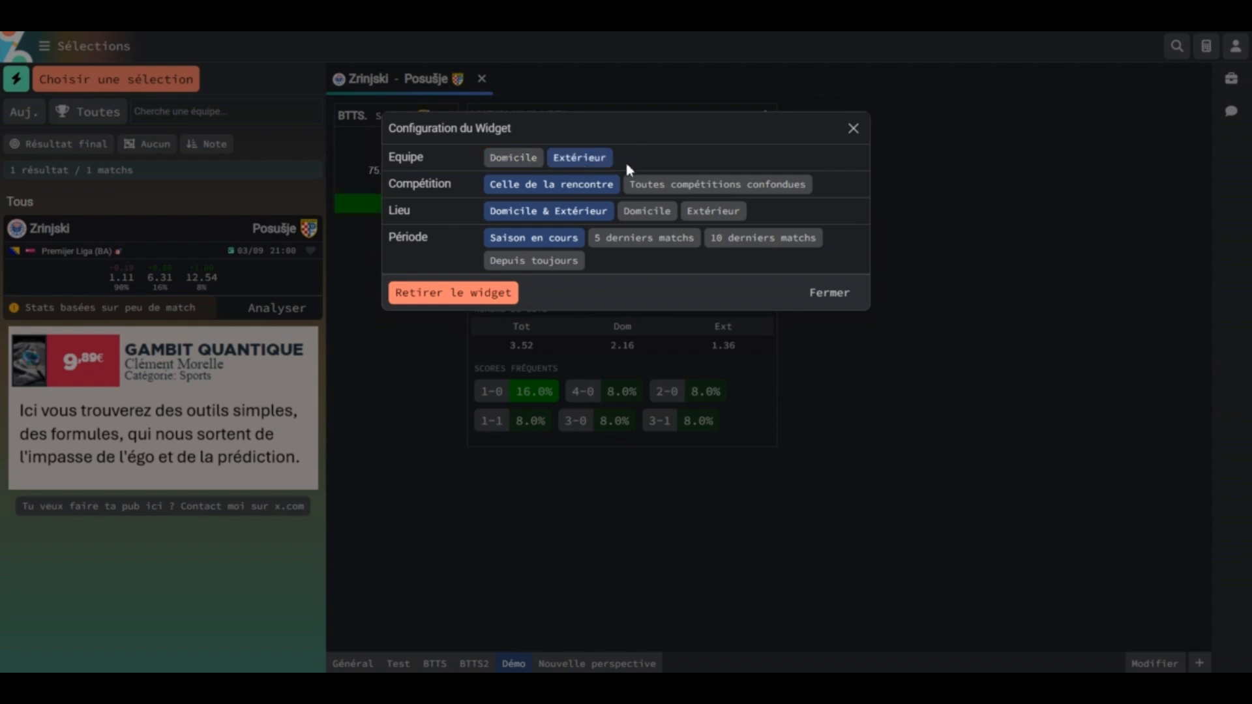
click(644, 212)
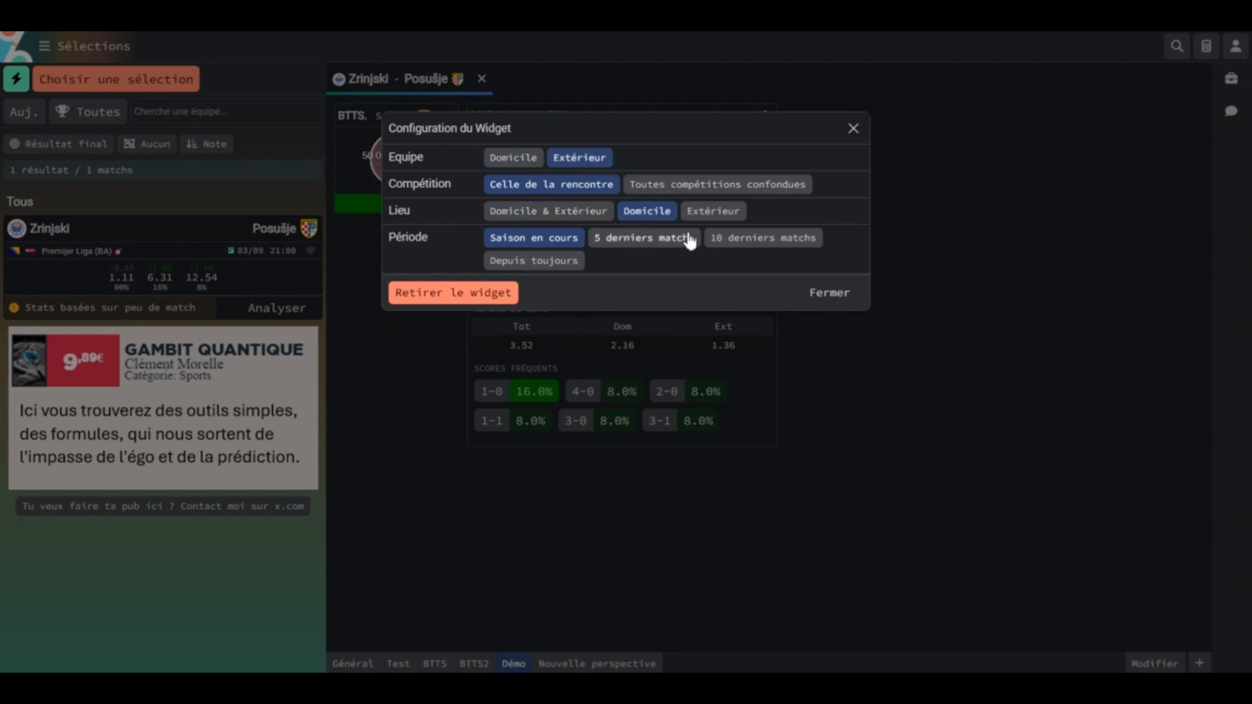
click(536, 261)
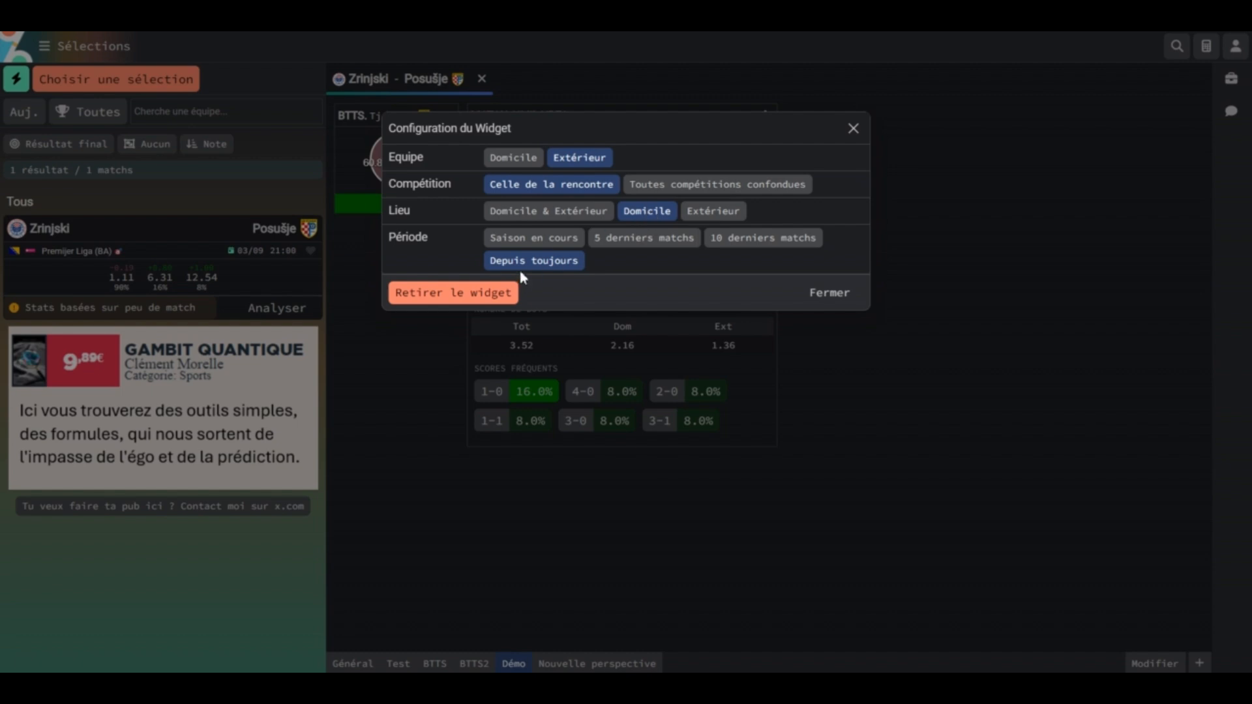
click(828, 293)
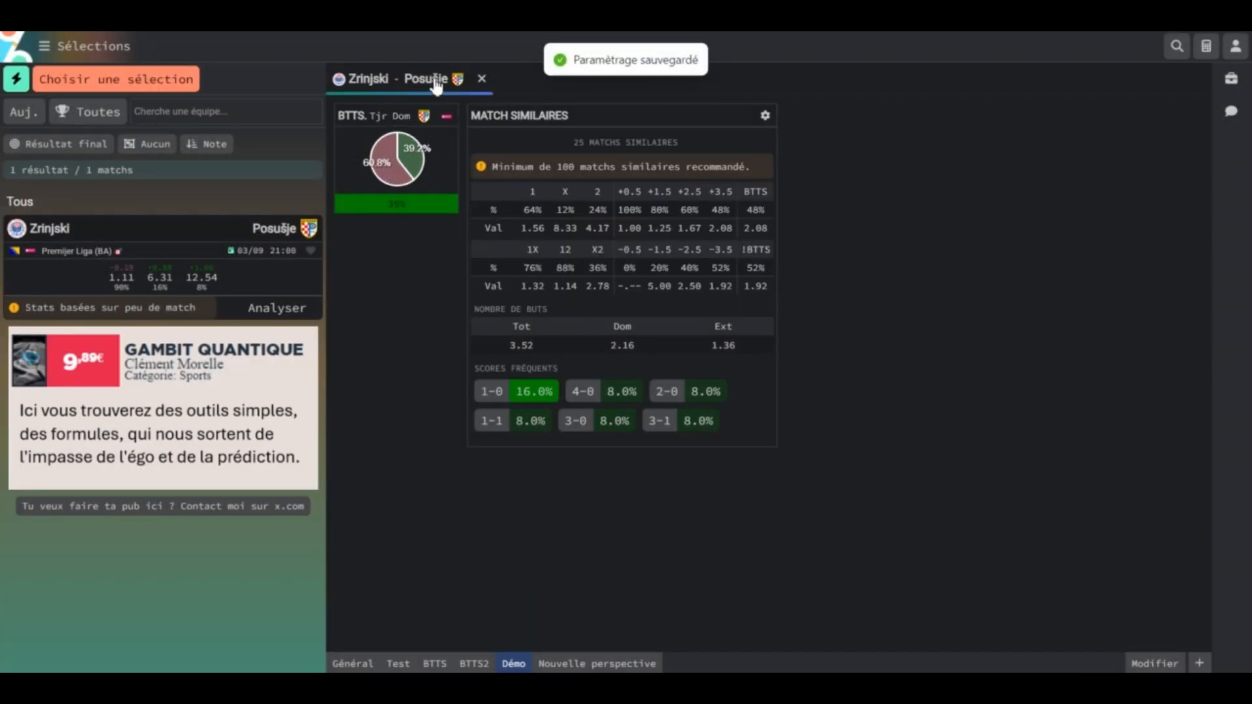
Step: Examine the BTTS chart's explanation and the configuration options of the Match similaires widget
mouse_move(386, 162)
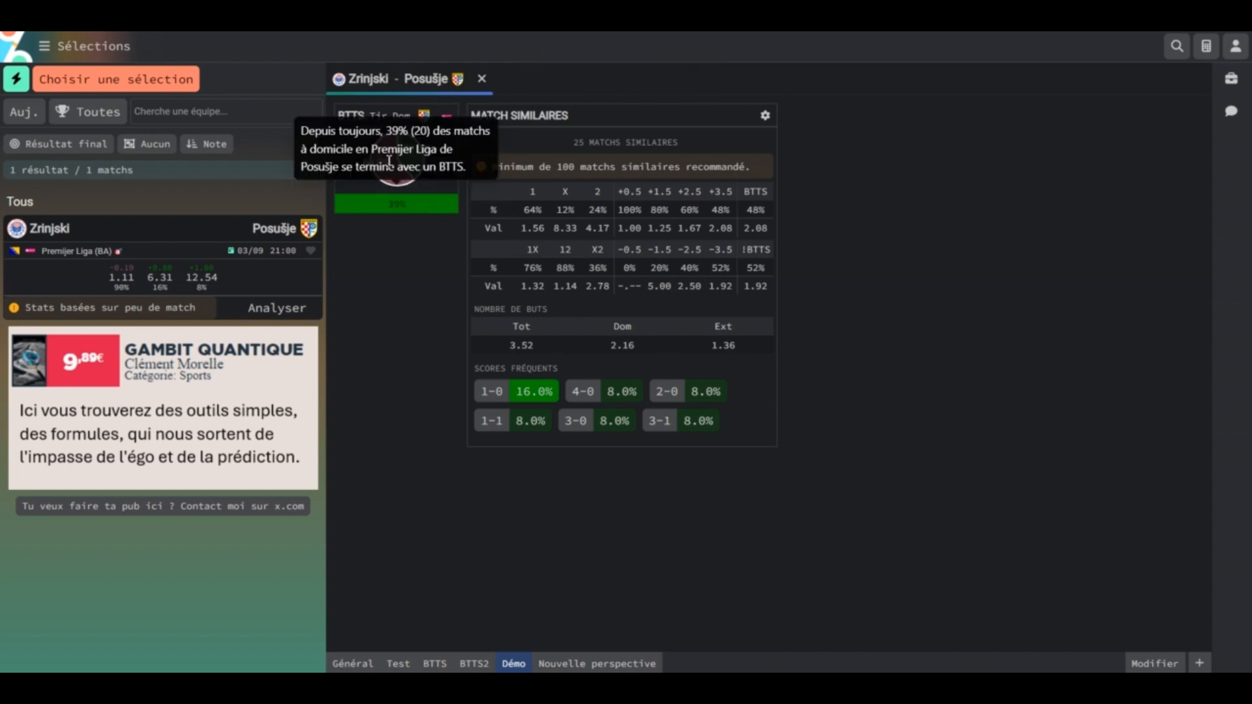
click(763, 118)
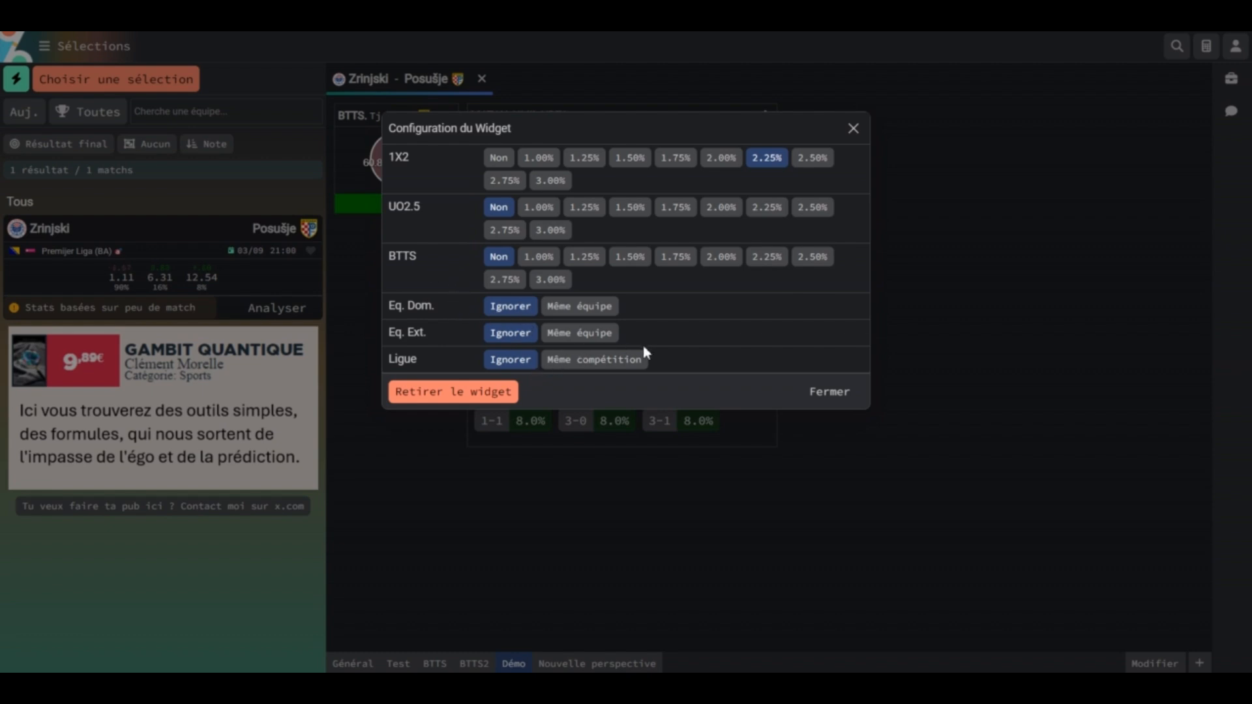
click(831, 393)
Step: Put the Démo perspective in edit mode and add the Forme récente widget
click(1148, 663)
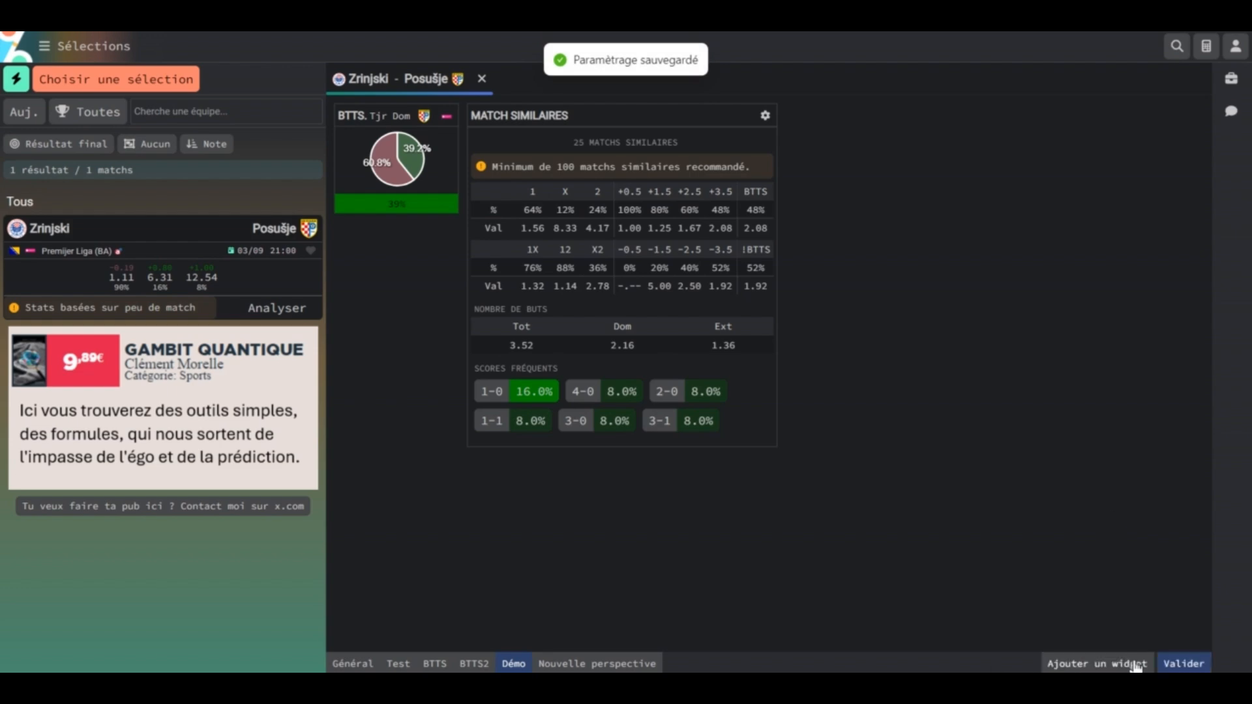
click(1116, 664)
scroll(555, 398, down, 3)
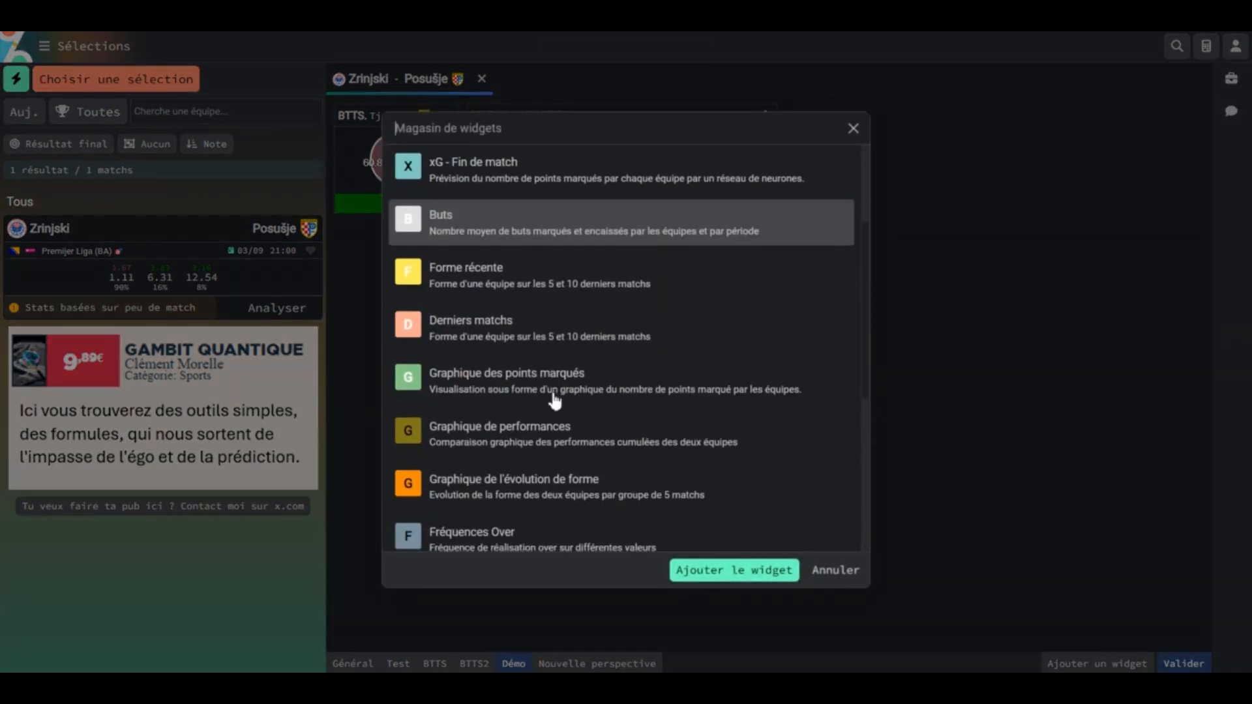
click(559, 277)
click(719, 574)
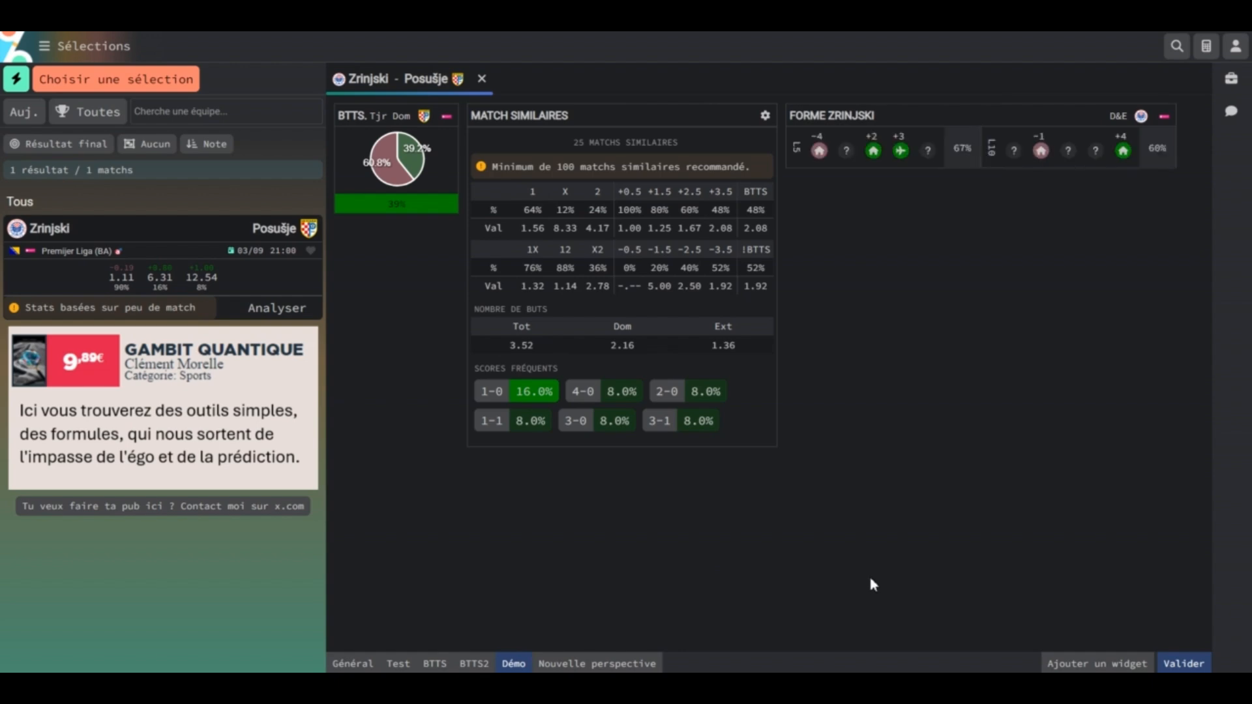
Step: Add a second Matchs similaires widget to the Démo perspective
click(1099, 663)
scroll(573, 322, down, 5)
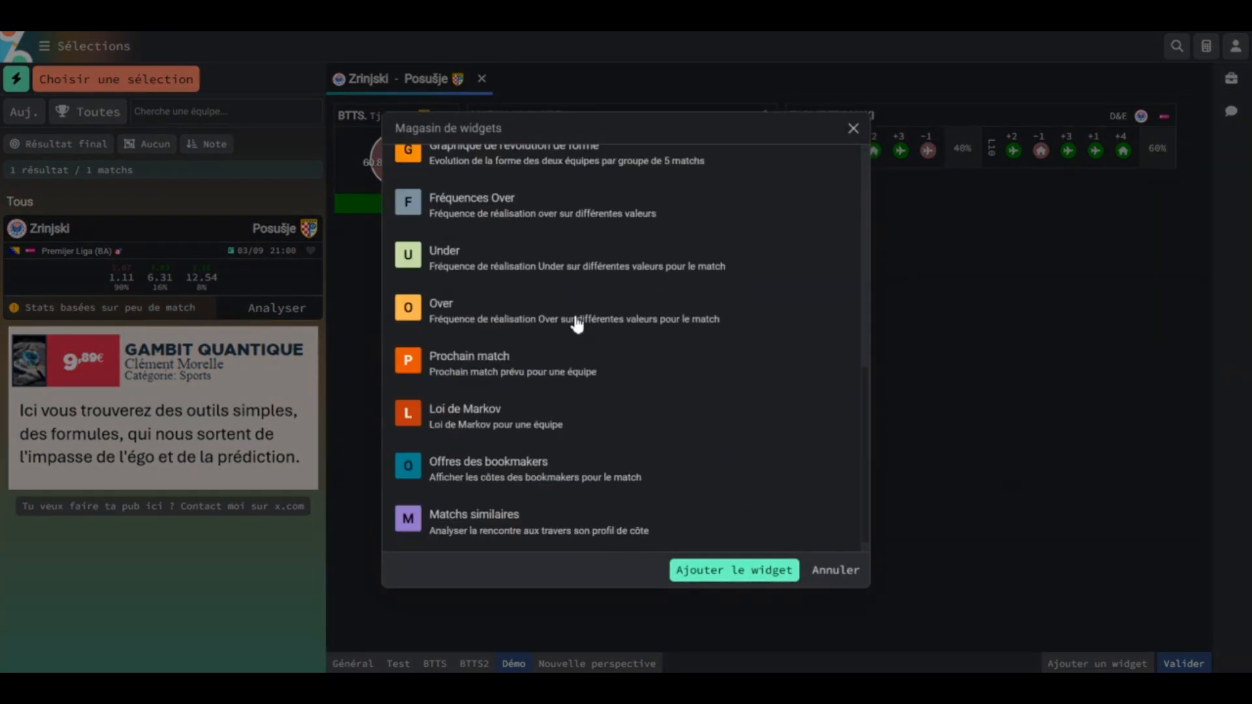
click(572, 515)
click(689, 570)
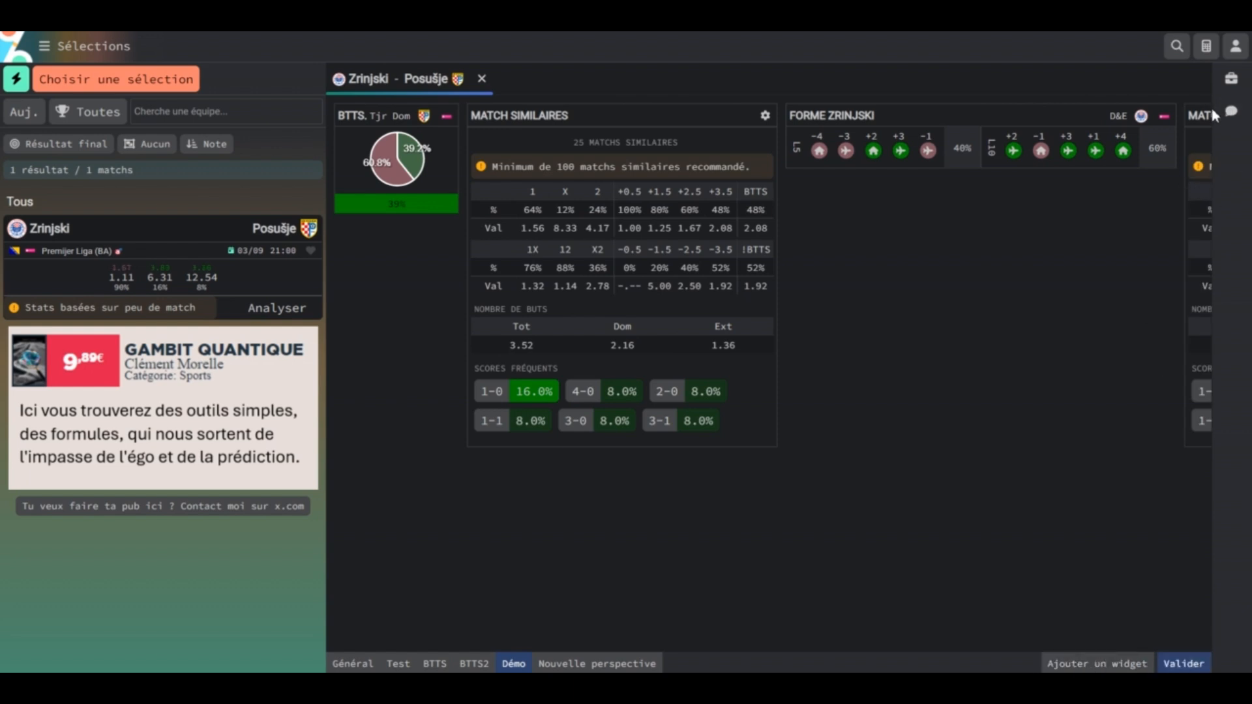
Step: Arrange the two Match similaires widgets side by side below the BTTS and Forme Zrinjski widgets and validate the perspective layout
drag(1202, 115, 802, 185)
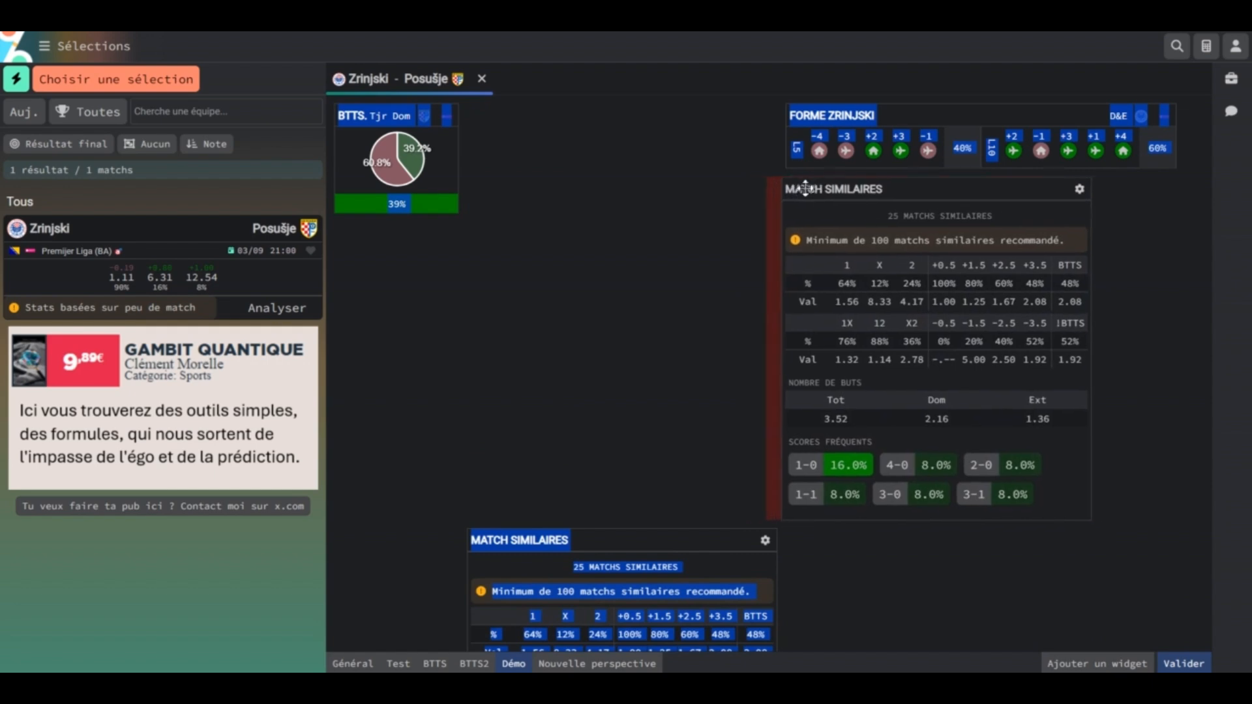
drag(616, 556, 646, 280)
drag(924, 580, 947, 305)
scroll(682, 488, down, 5)
drag(674, 336, 684, 159)
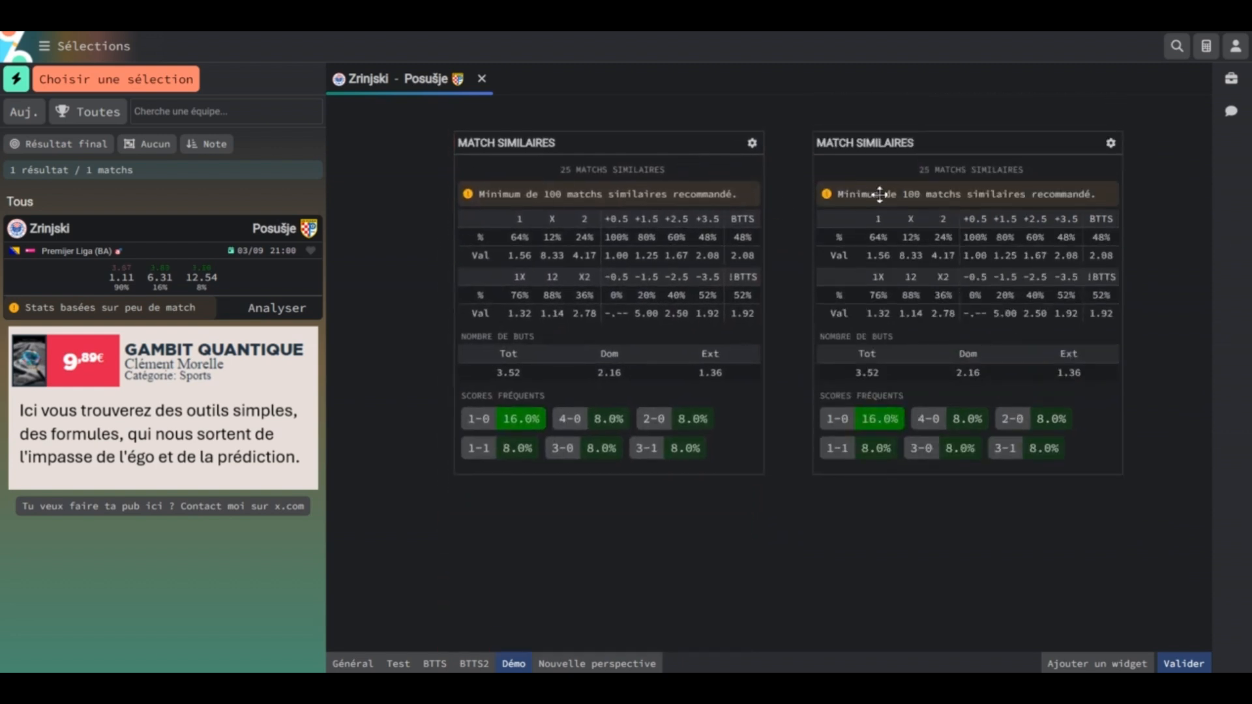
click(1200, 665)
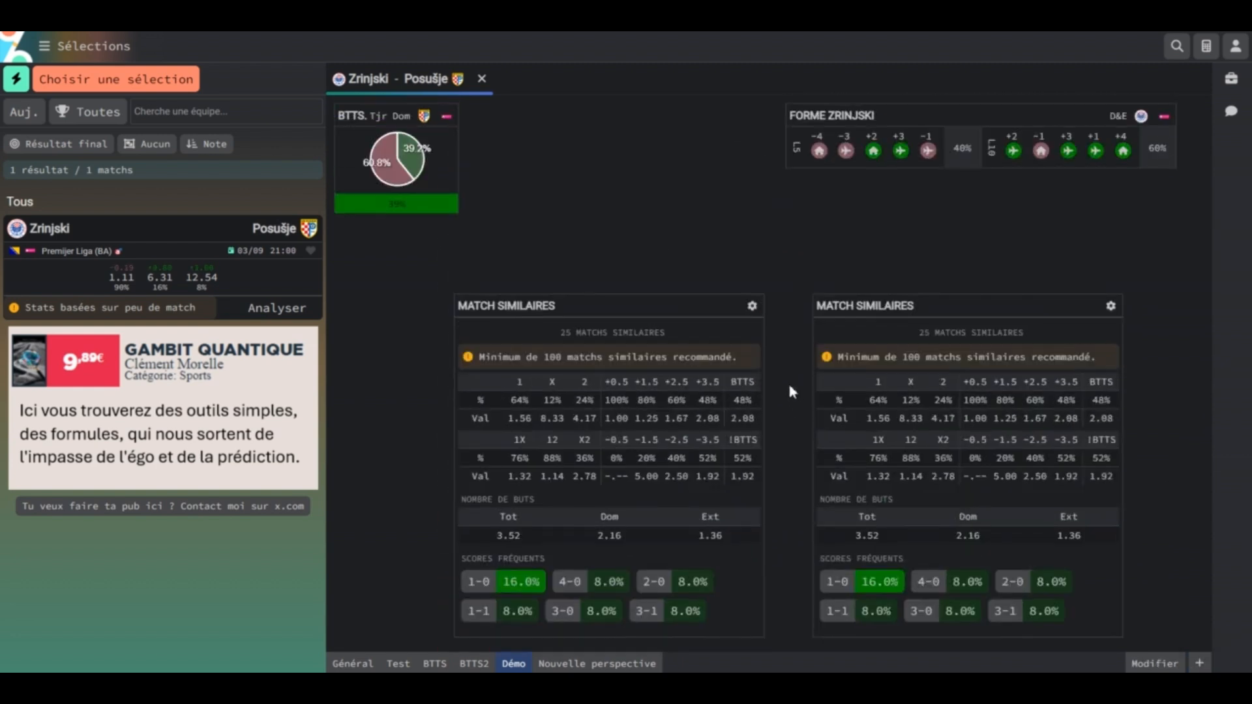
Step: Check the left Match similaires widget's configuration, and set both UO2.5 and BTTS to 2.00% in the right one
click(753, 144)
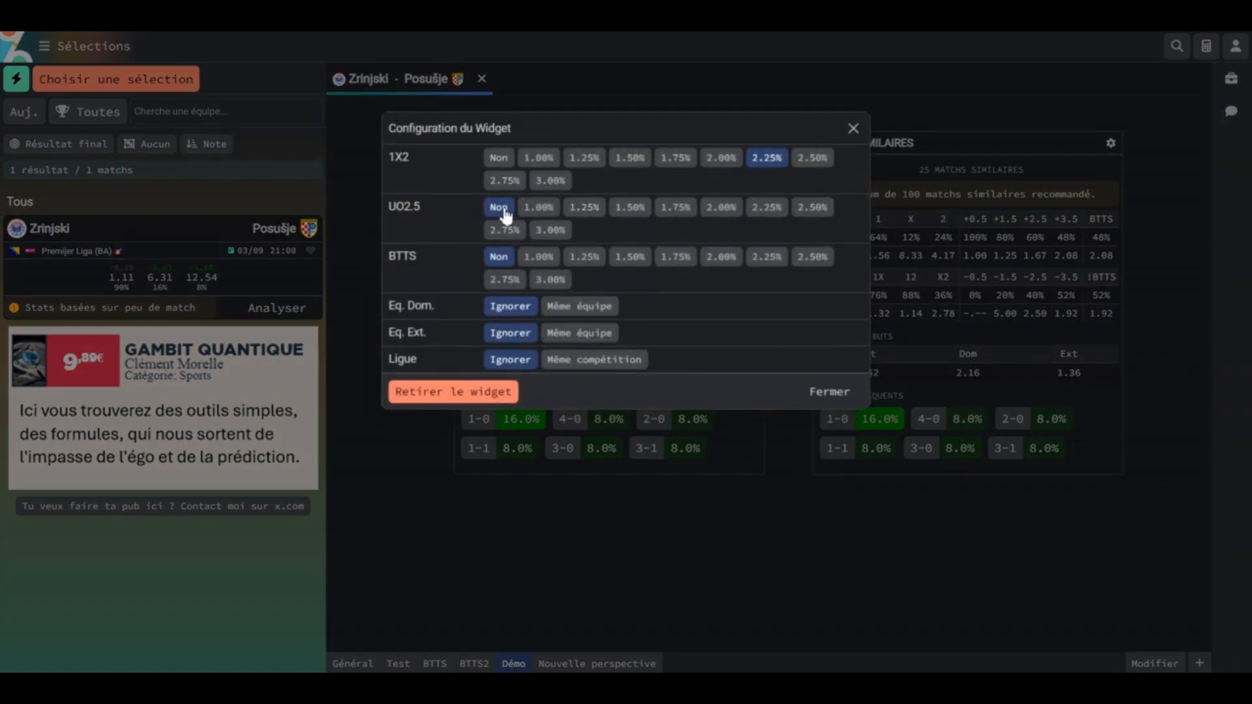
click(825, 386)
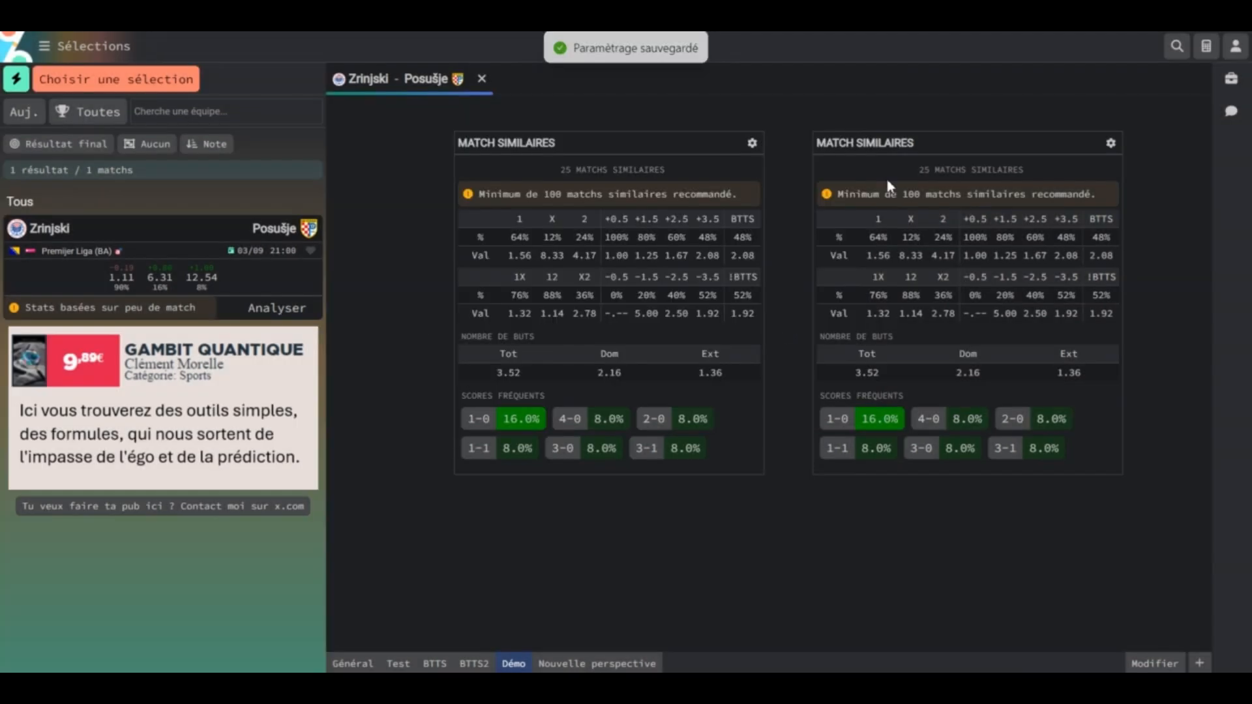
click(1111, 143)
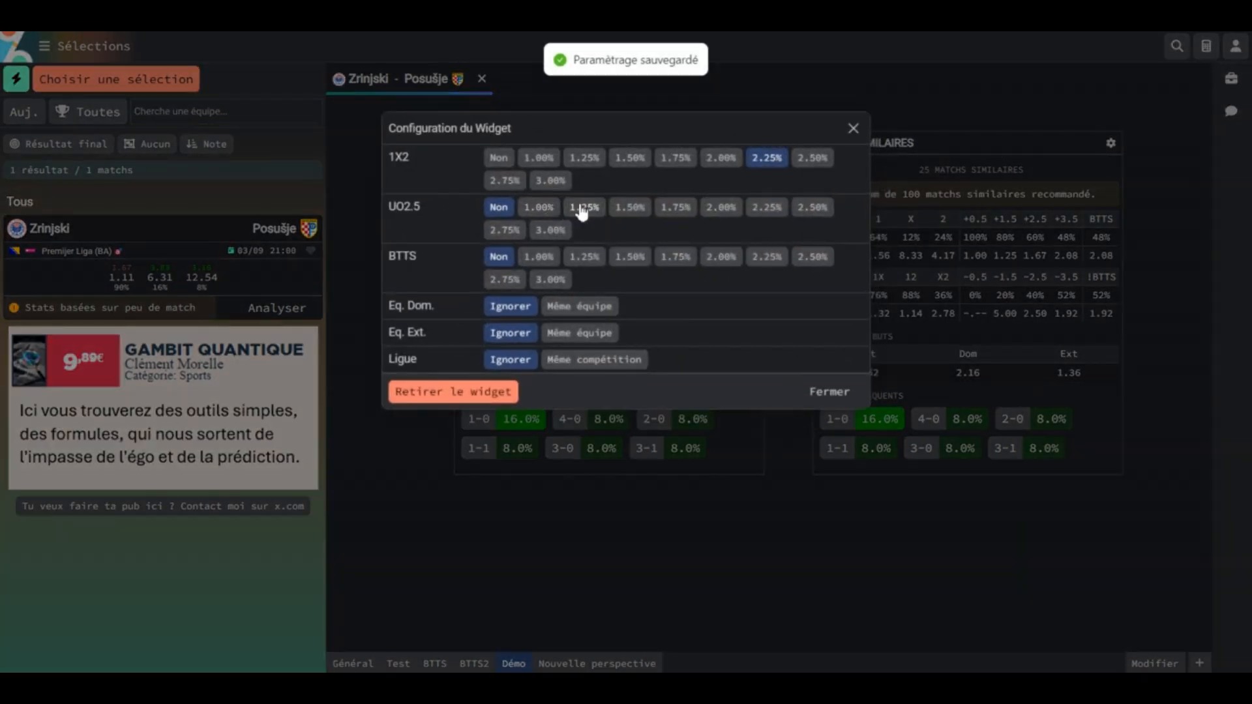
click(722, 208)
click(717, 259)
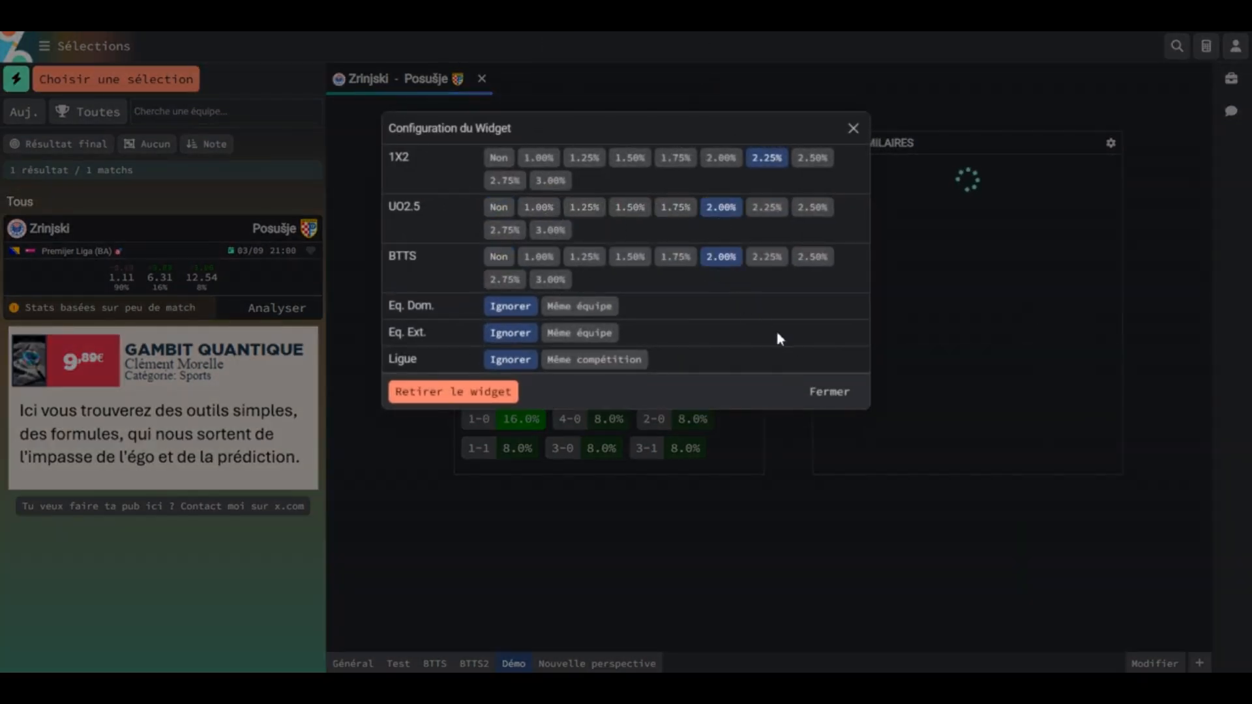
click(845, 397)
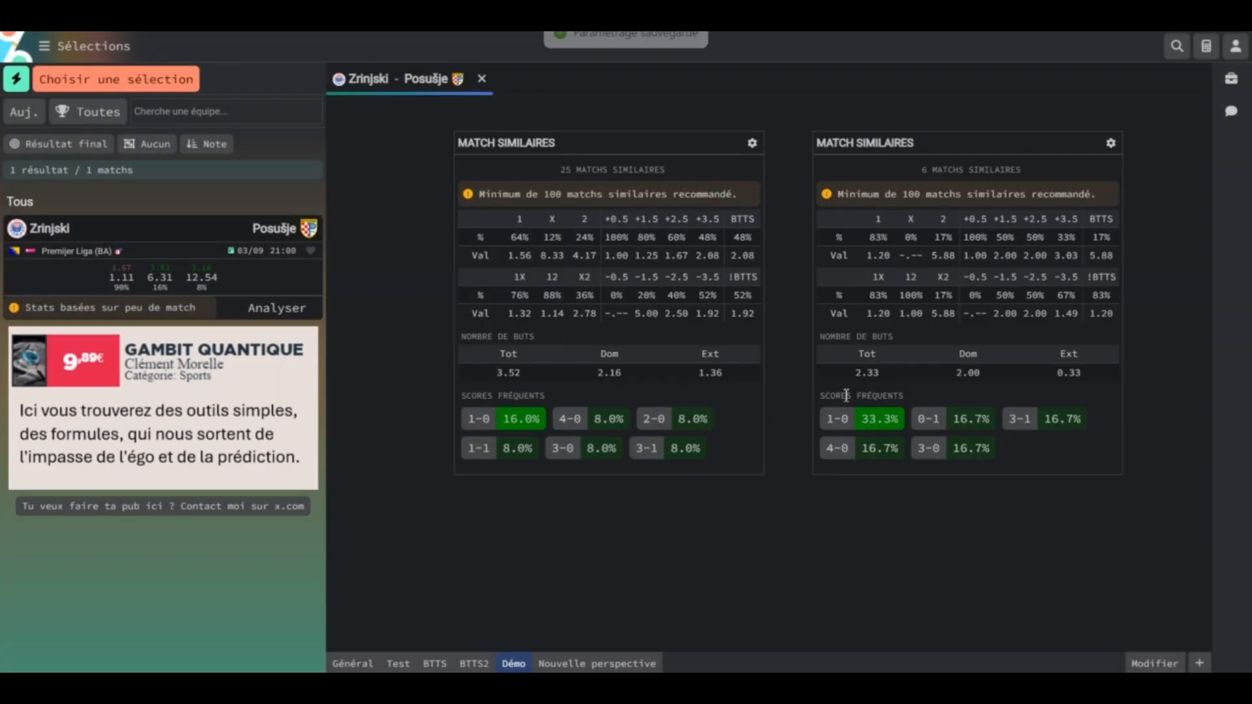